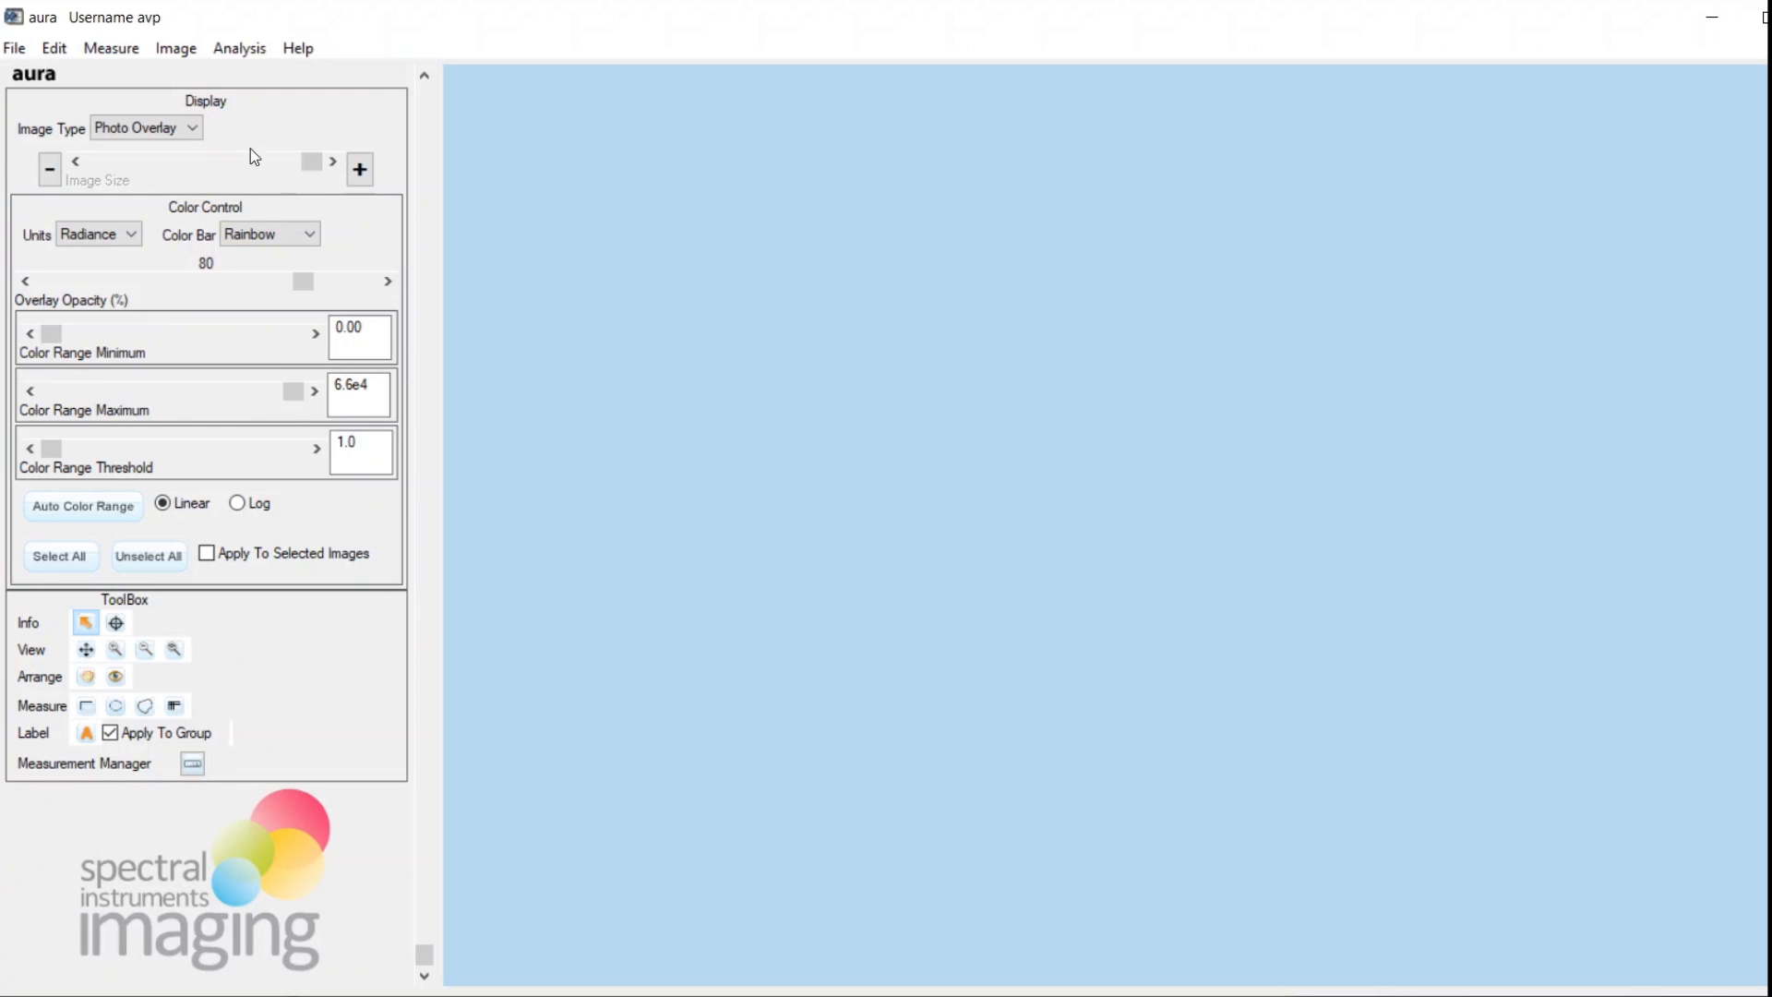
Open the Image Manager and choose the FLI-Photo-X-Ray folder on the Desktop as the image source.
{"action": "left_click", "coordinate": [13, 48]}
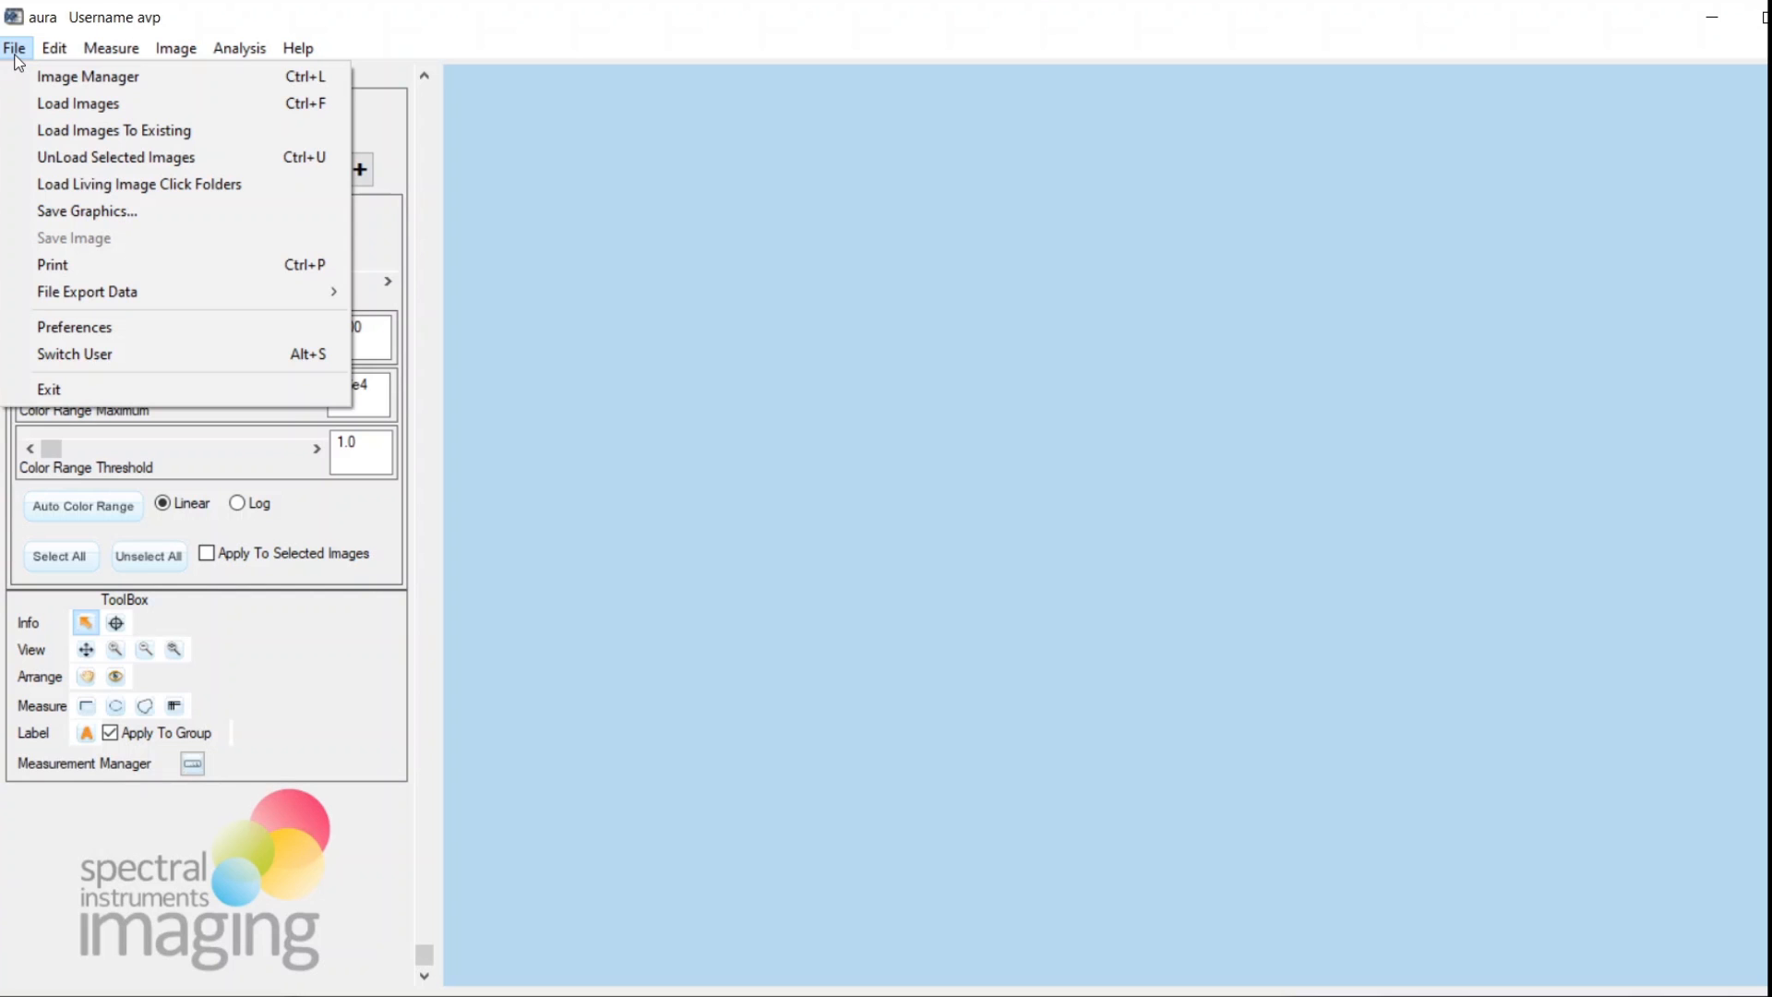
{"action": "left_click", "coordinate": [68, 82]}
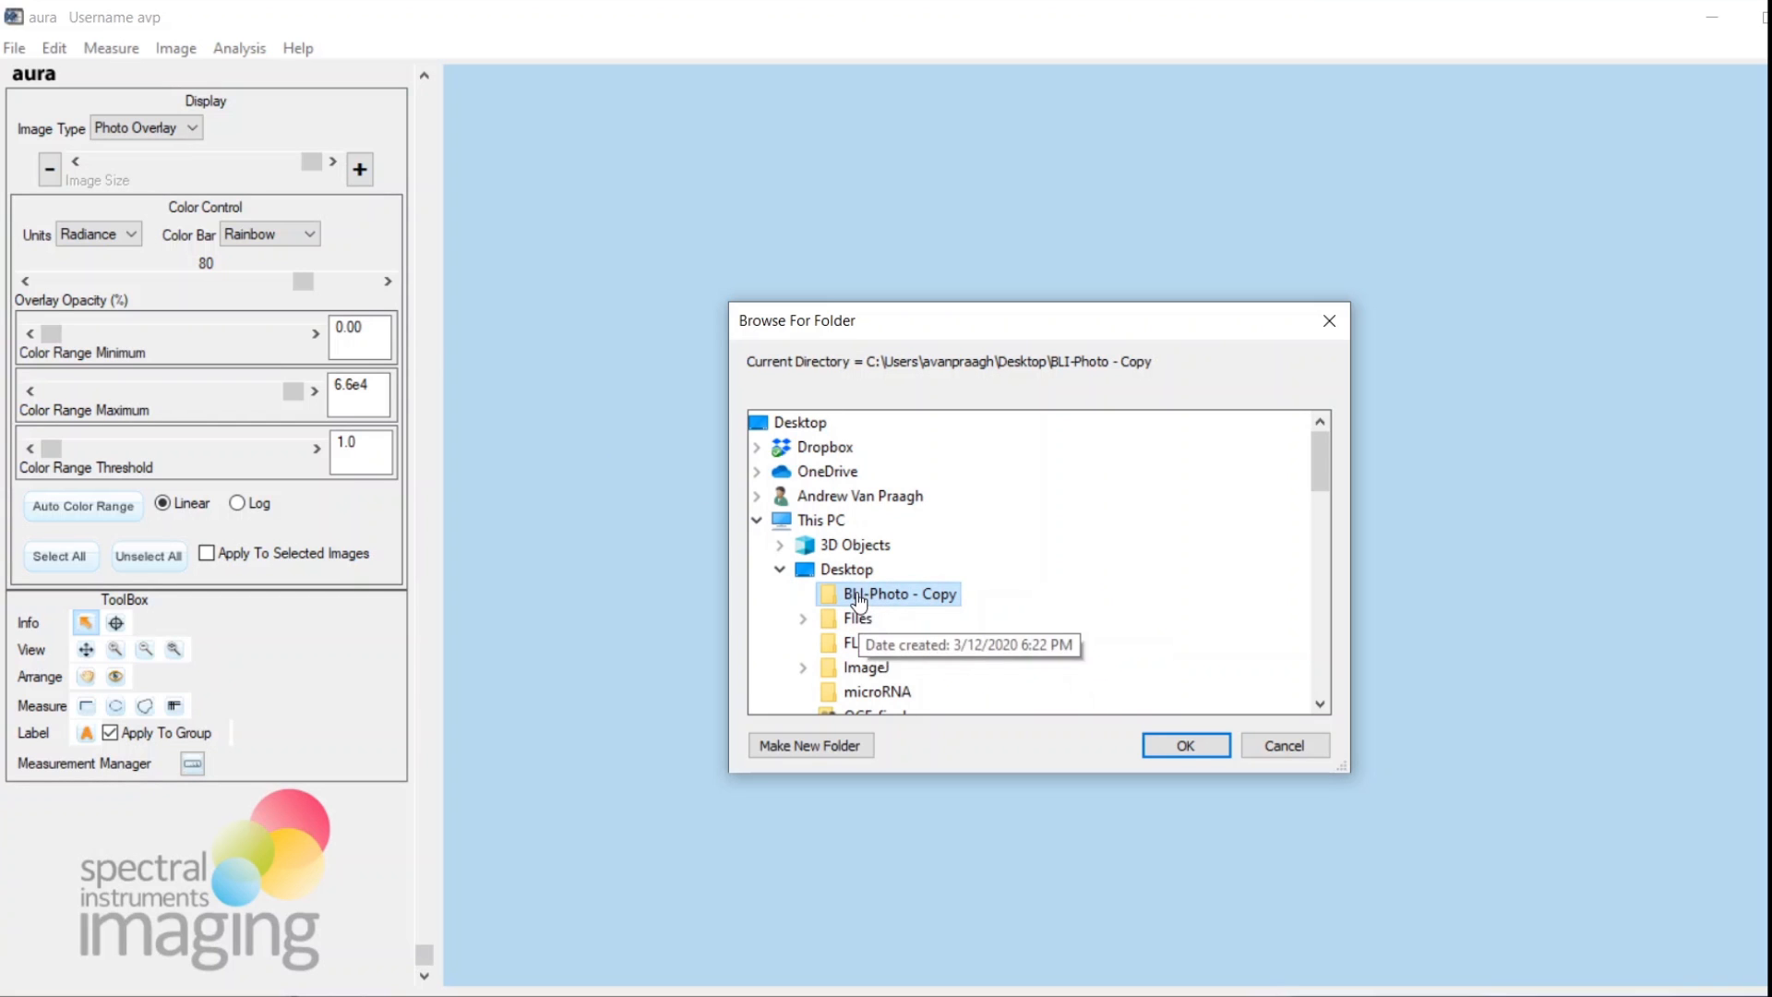
{"action": "left_click", "coordinate": [865, 649]}
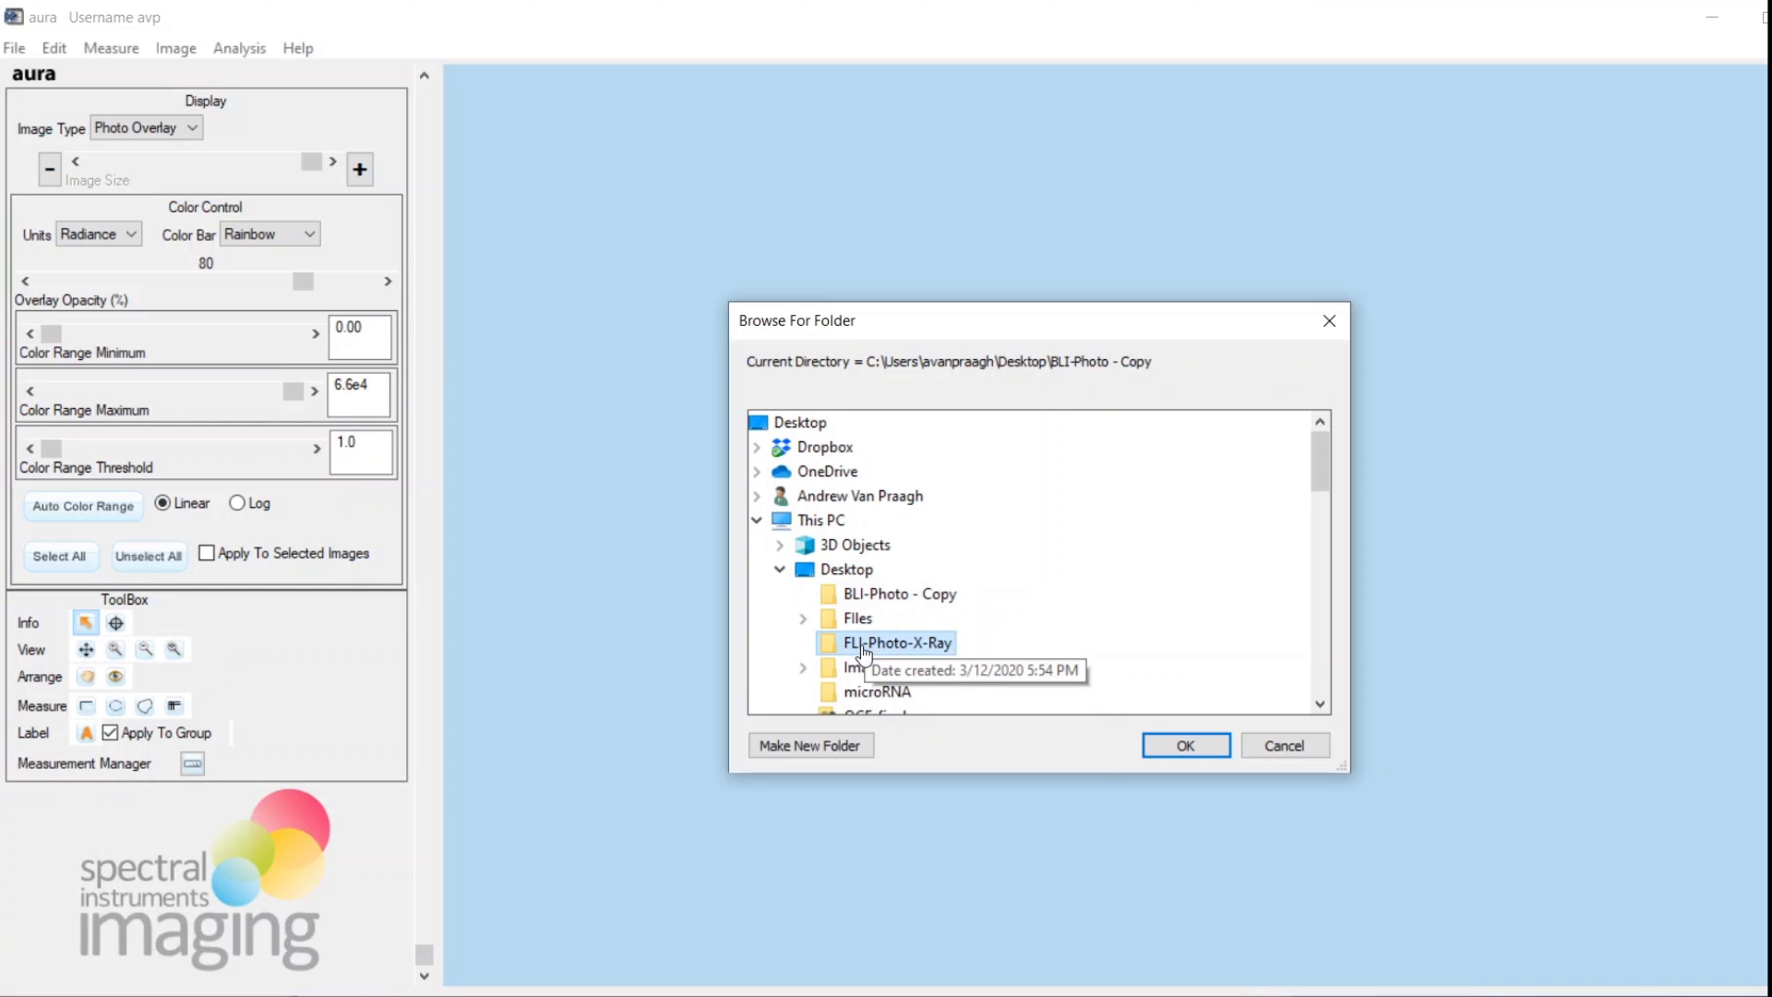
{"action": "left_click", "coordinate": [1191, 749]}
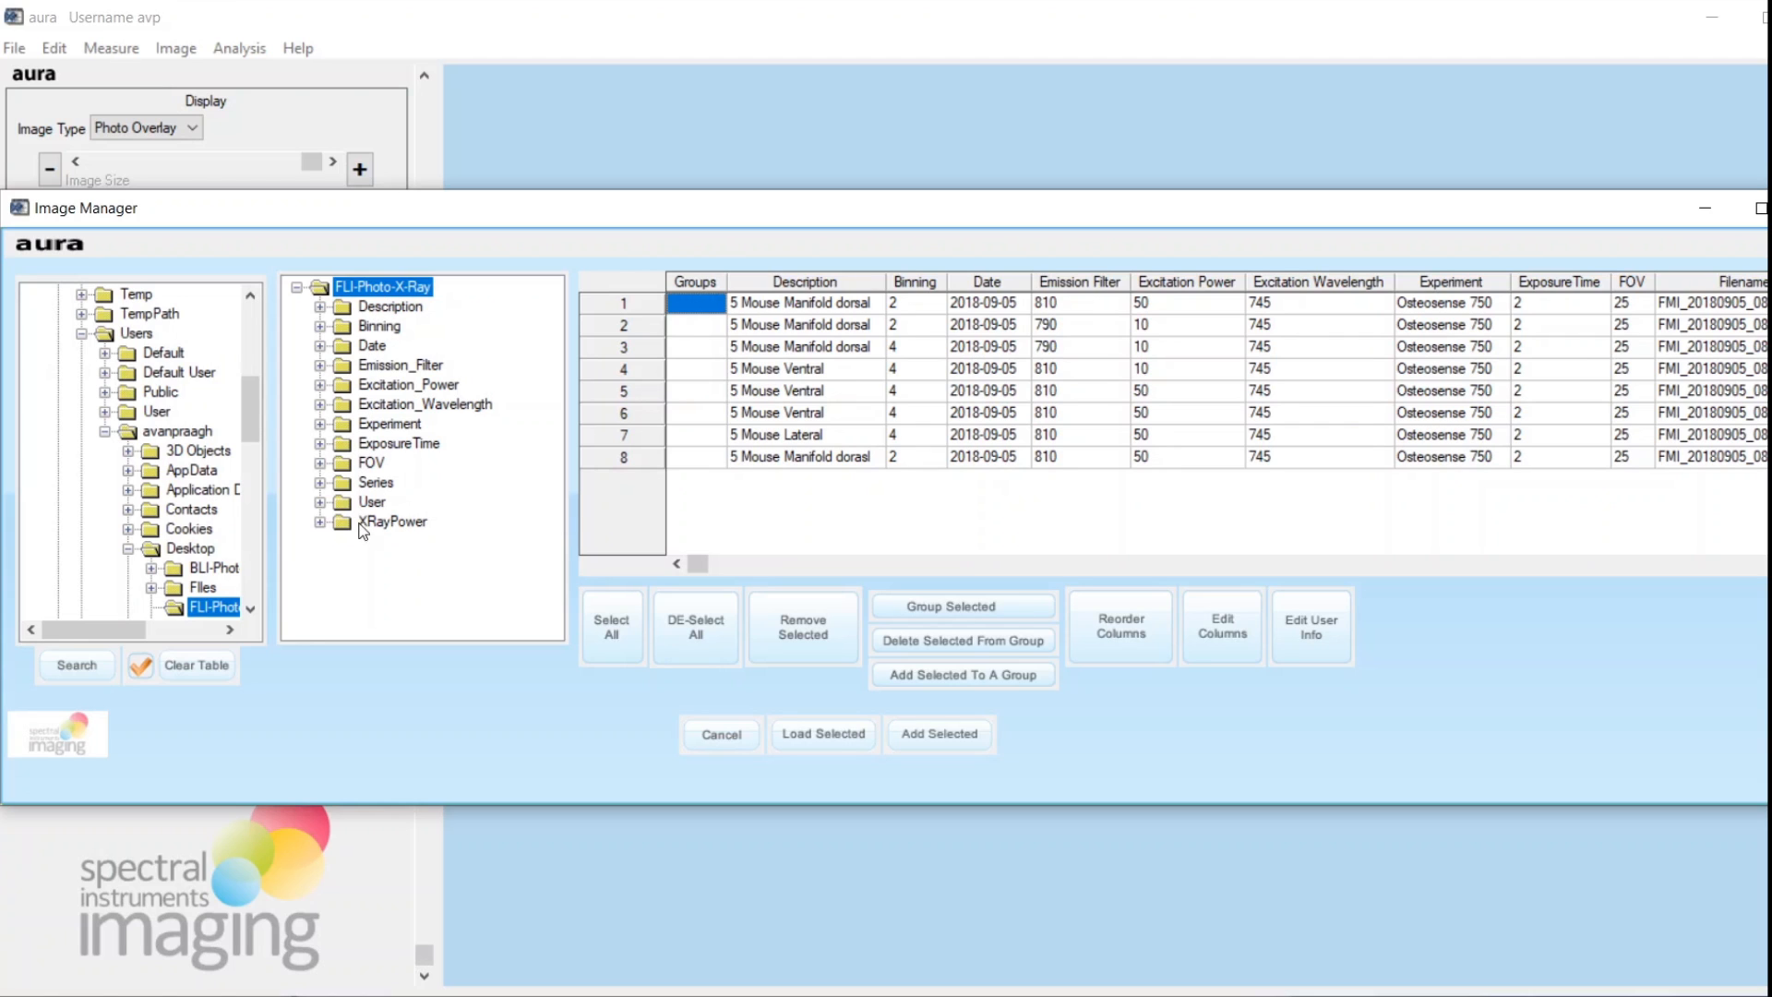
Examine the image descriptions listed under the Description category of the FLI-Photo-X-Ray folder, and collapse the category.
{"action": "left_click", "coordinate": [320, 308]}
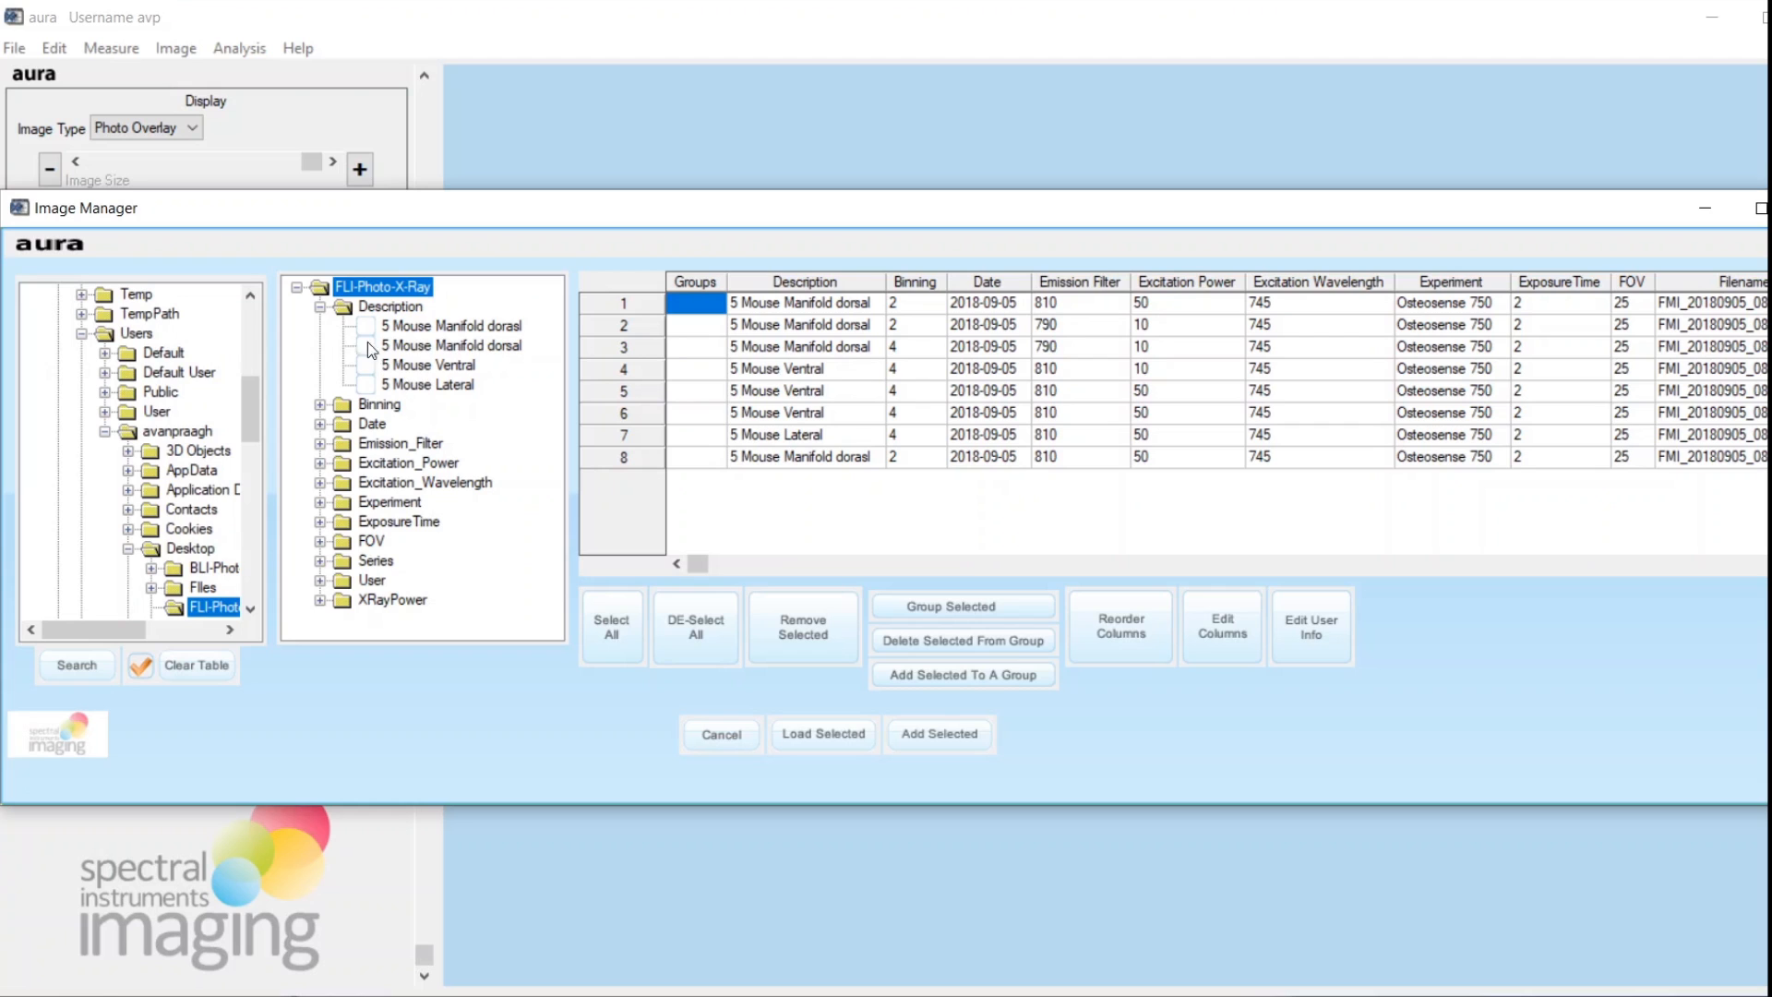
{"action": "left_click", "coordinate": [339, 309]}
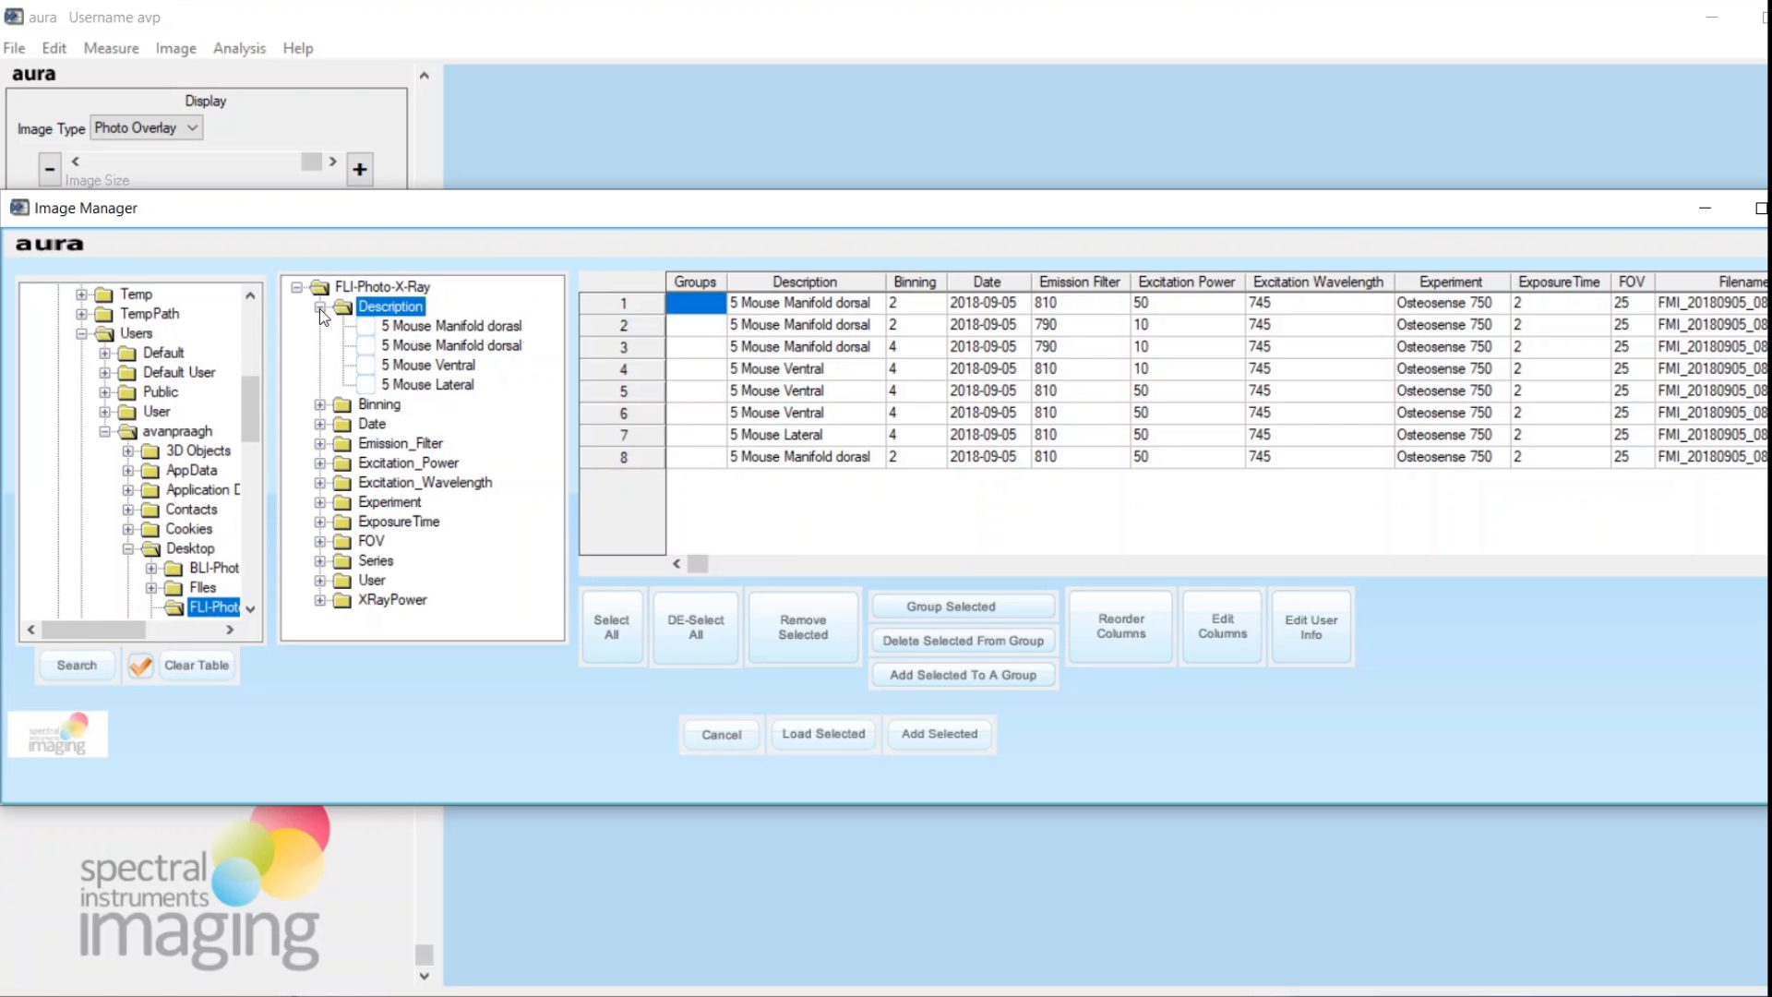
{"action": "left_click", "coordinate": [320, 308]}
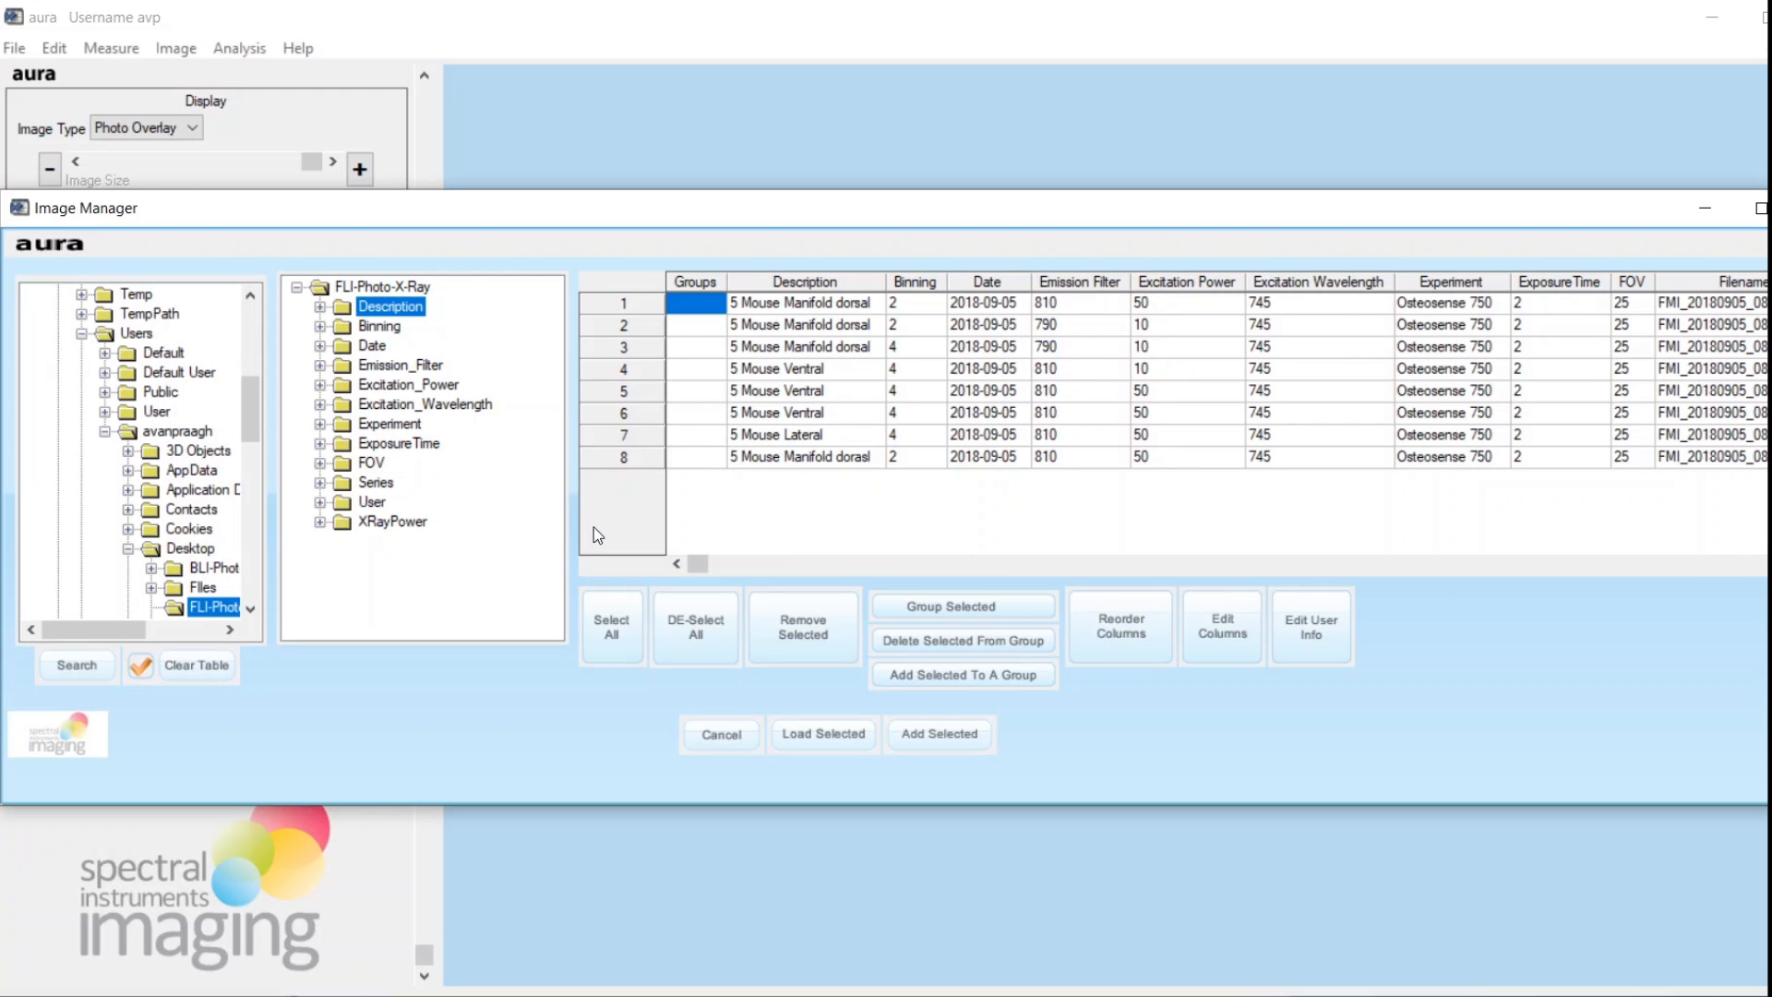
Select all eight images in the Image Manager table and load them into the workspace.
{"action": "left_click_drag", "start_coordinate": [679, 209], "coordinate": [672, 130]}
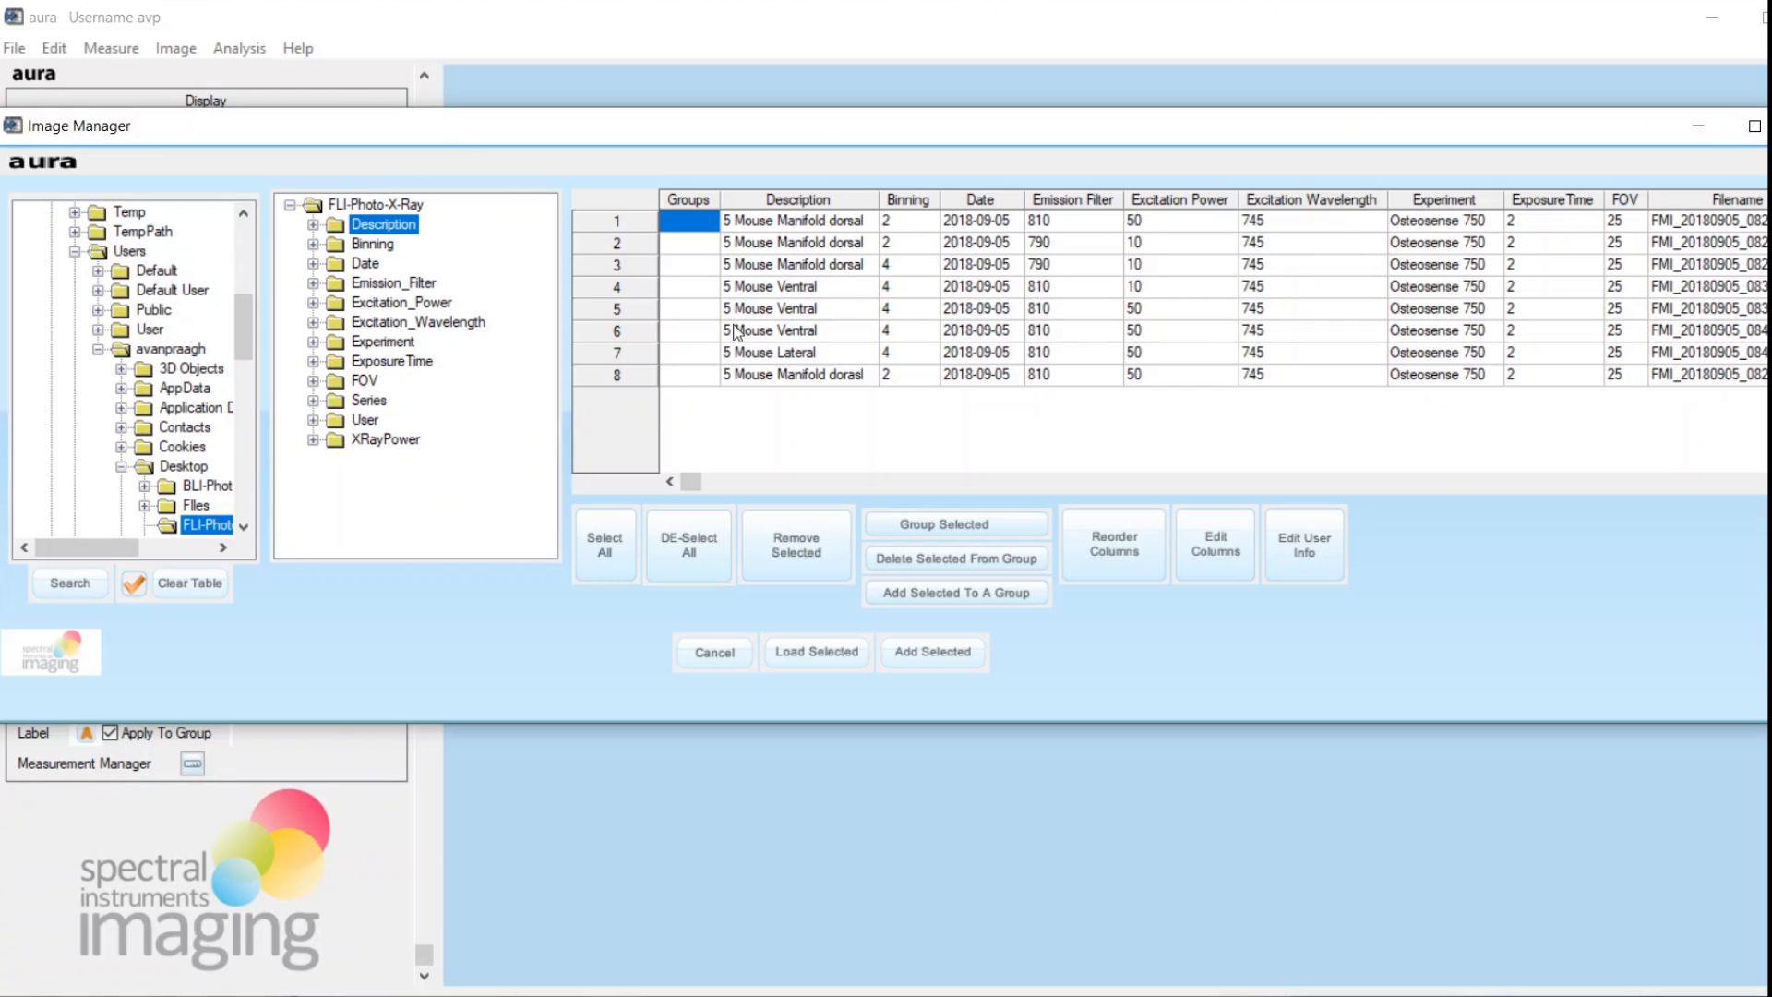
{"action": "left_click", "coordinate": [608, 227]}
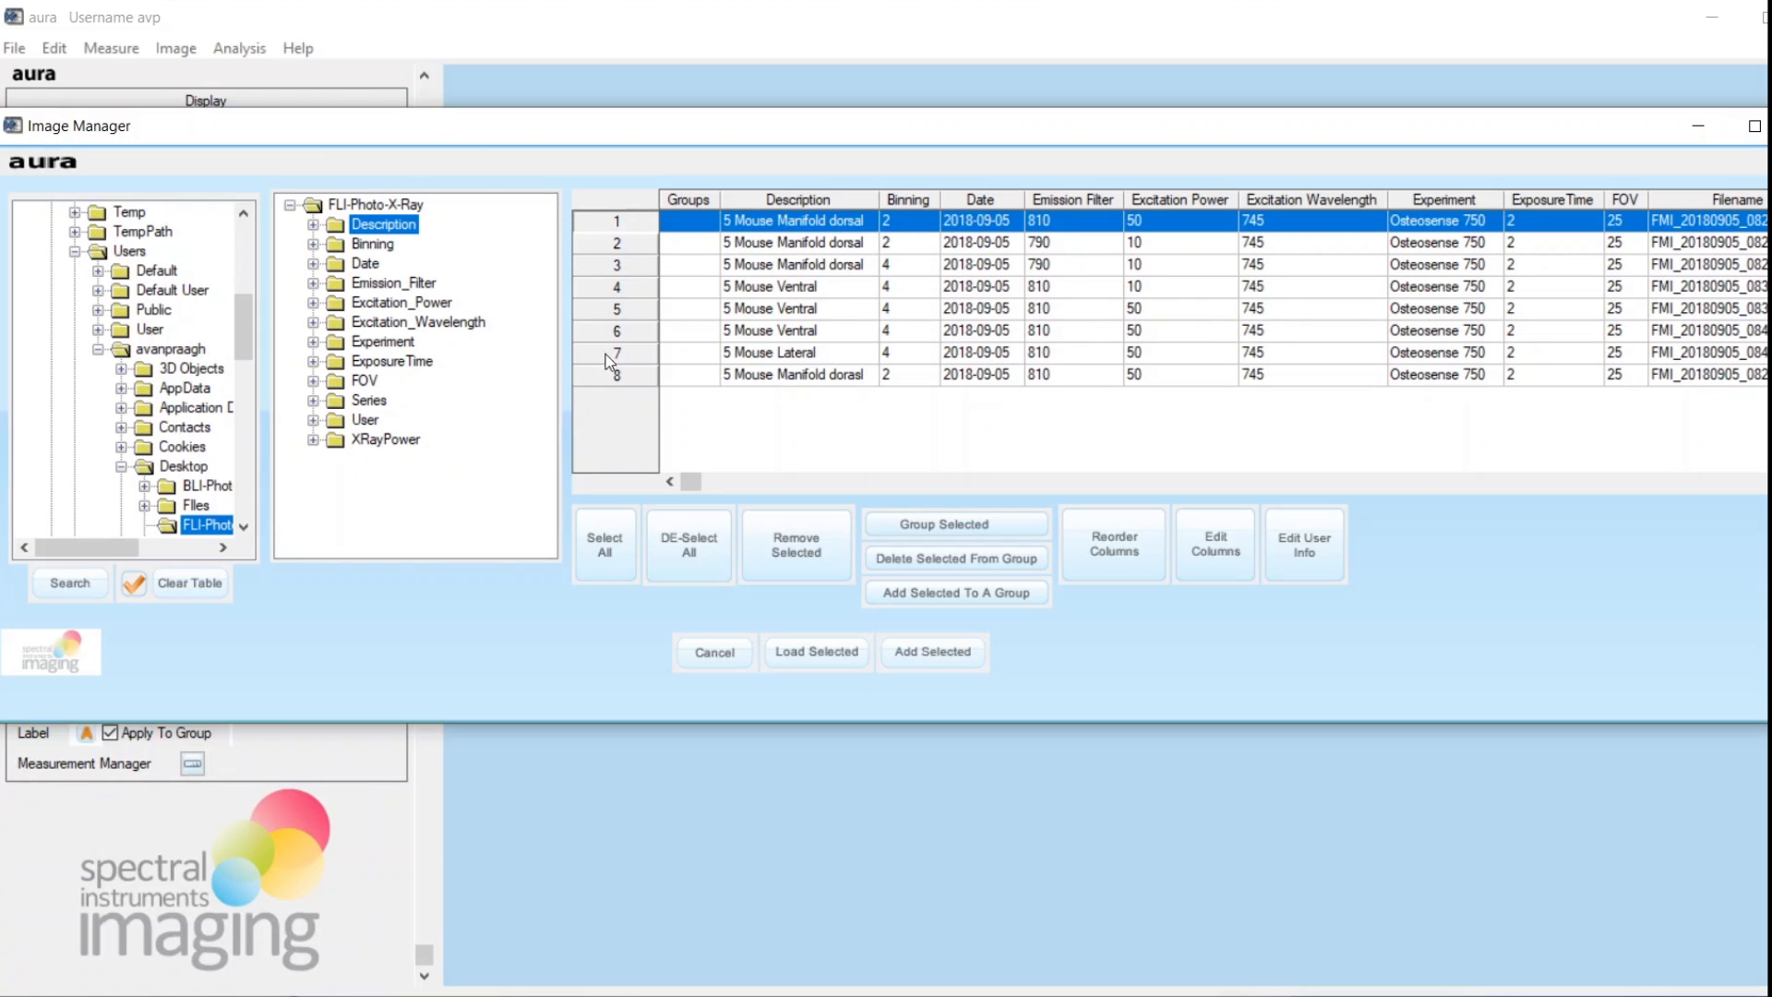
{"action": "left_click", "coordinate": [627, 375], "text": "shift"}
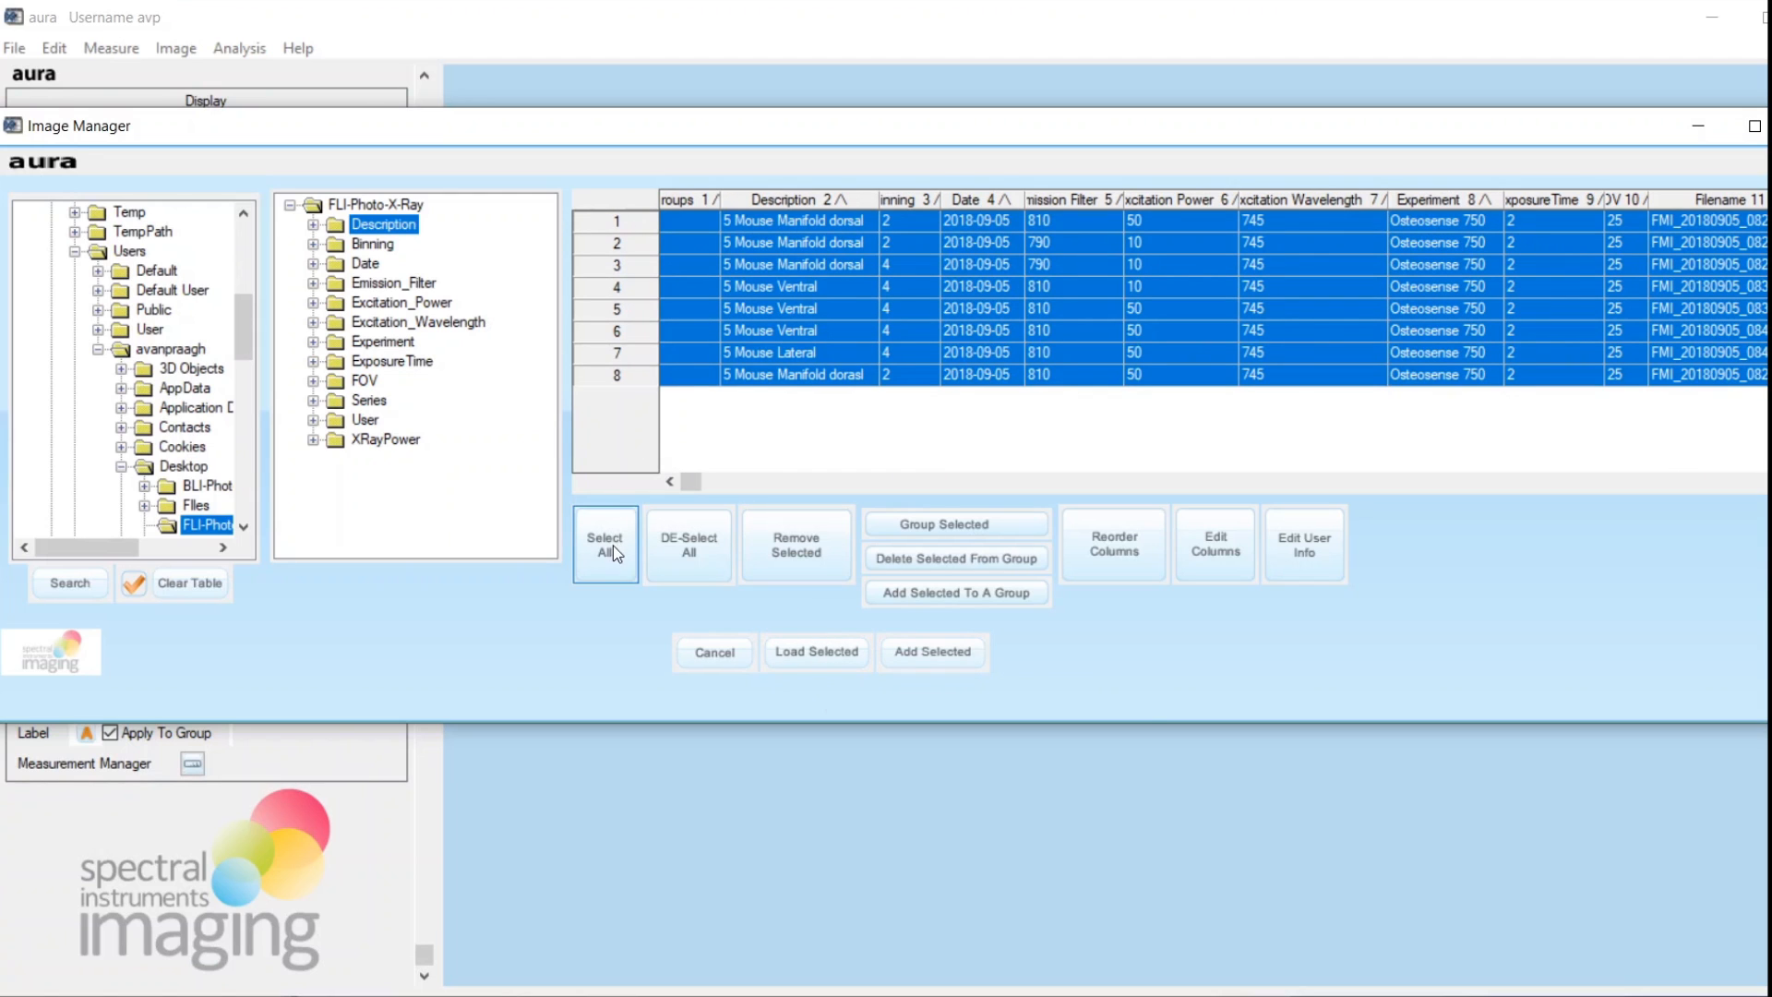
{"action": "left_click", "coordinate": [613, 221]}
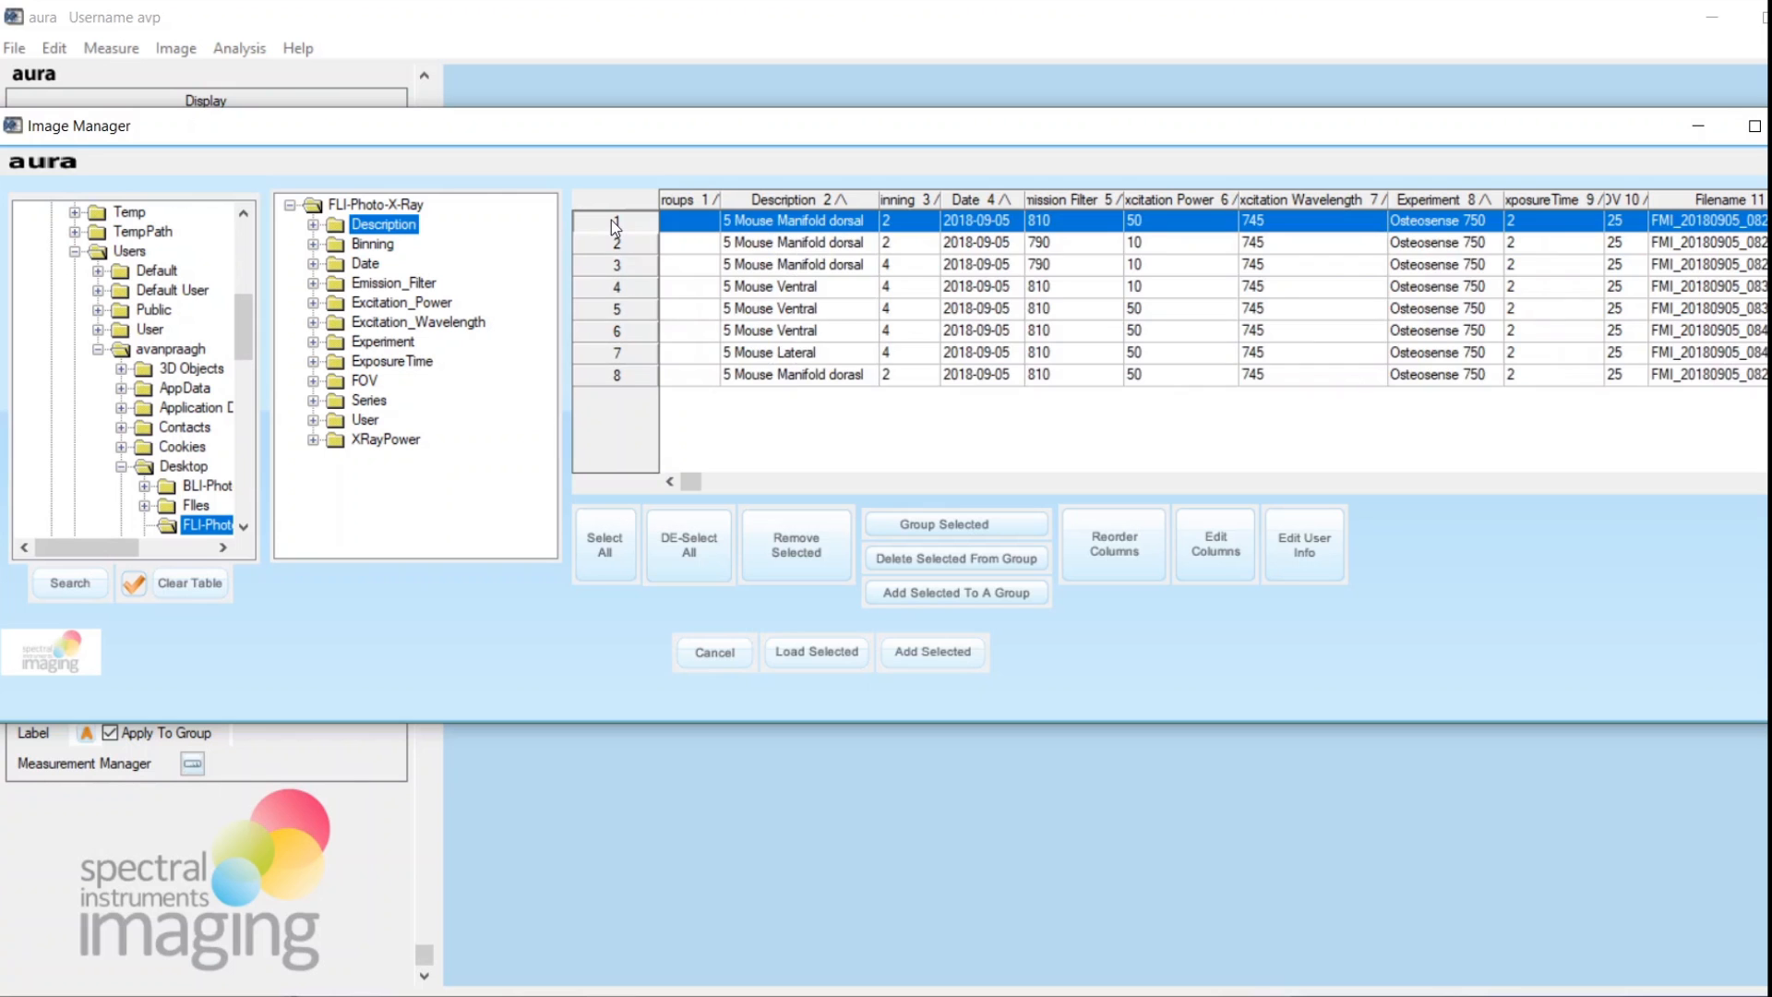
{"action": "left_click", "coordinate": [607, 553]}
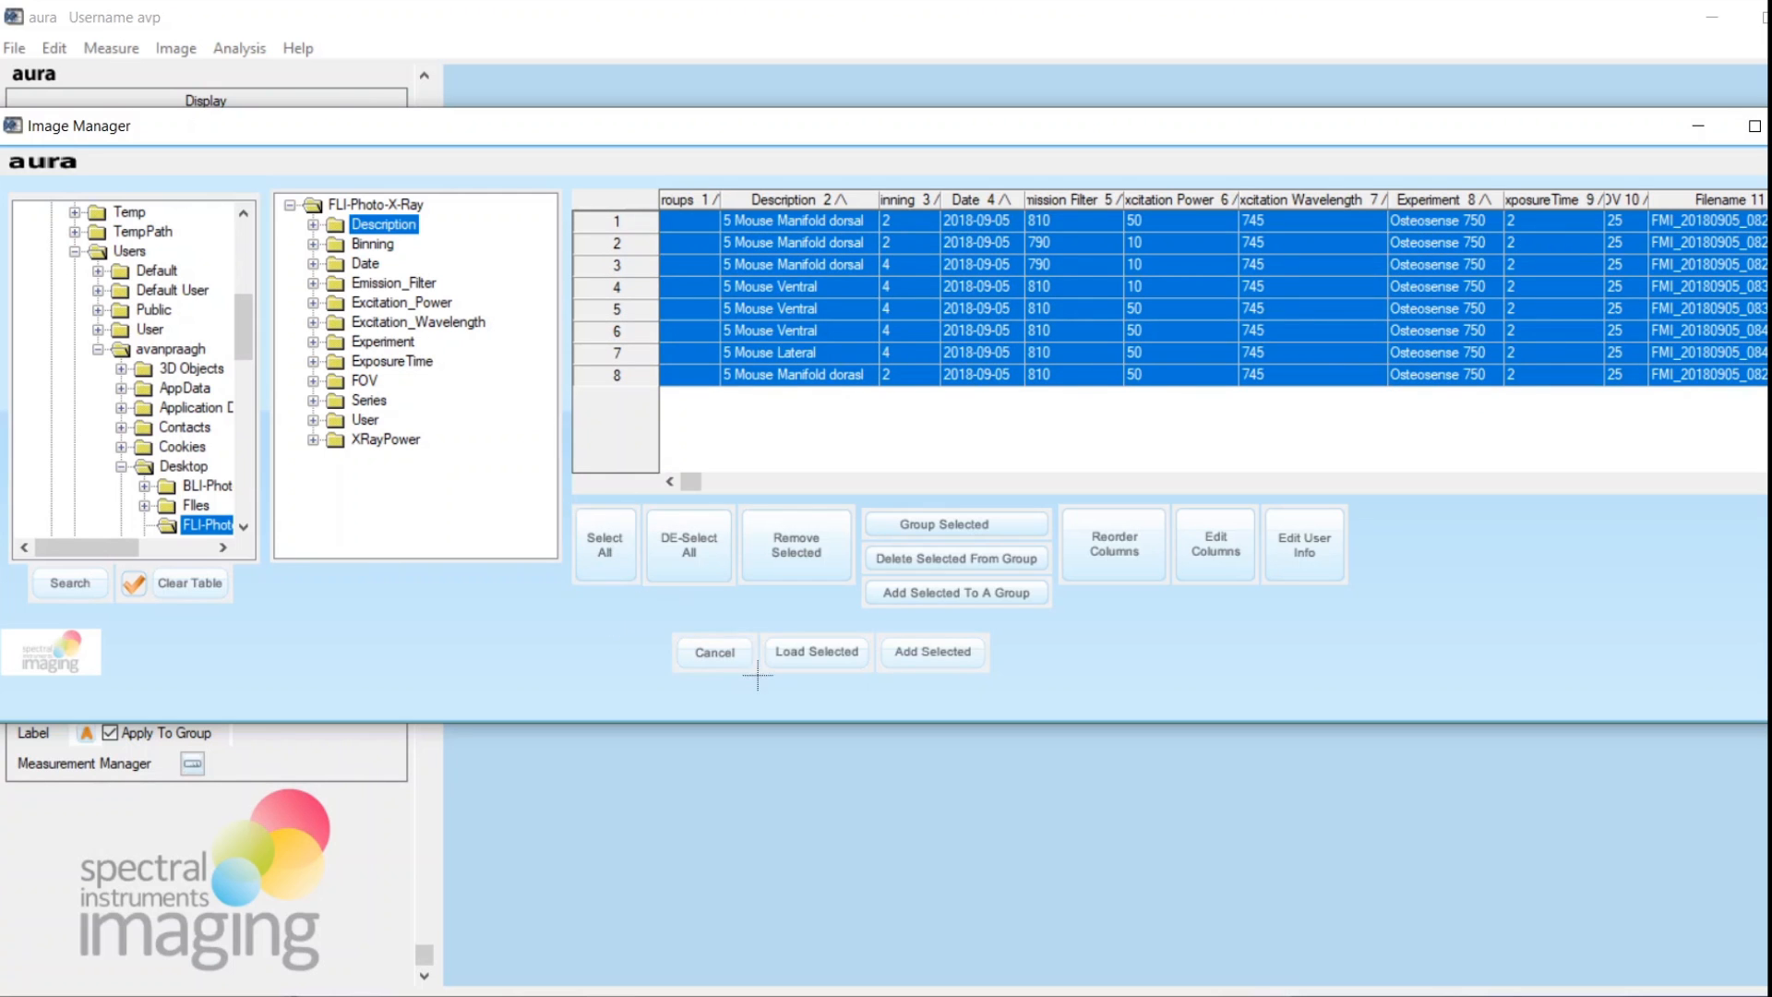
{"action": "left_click", "coordinate": [818, 653]}
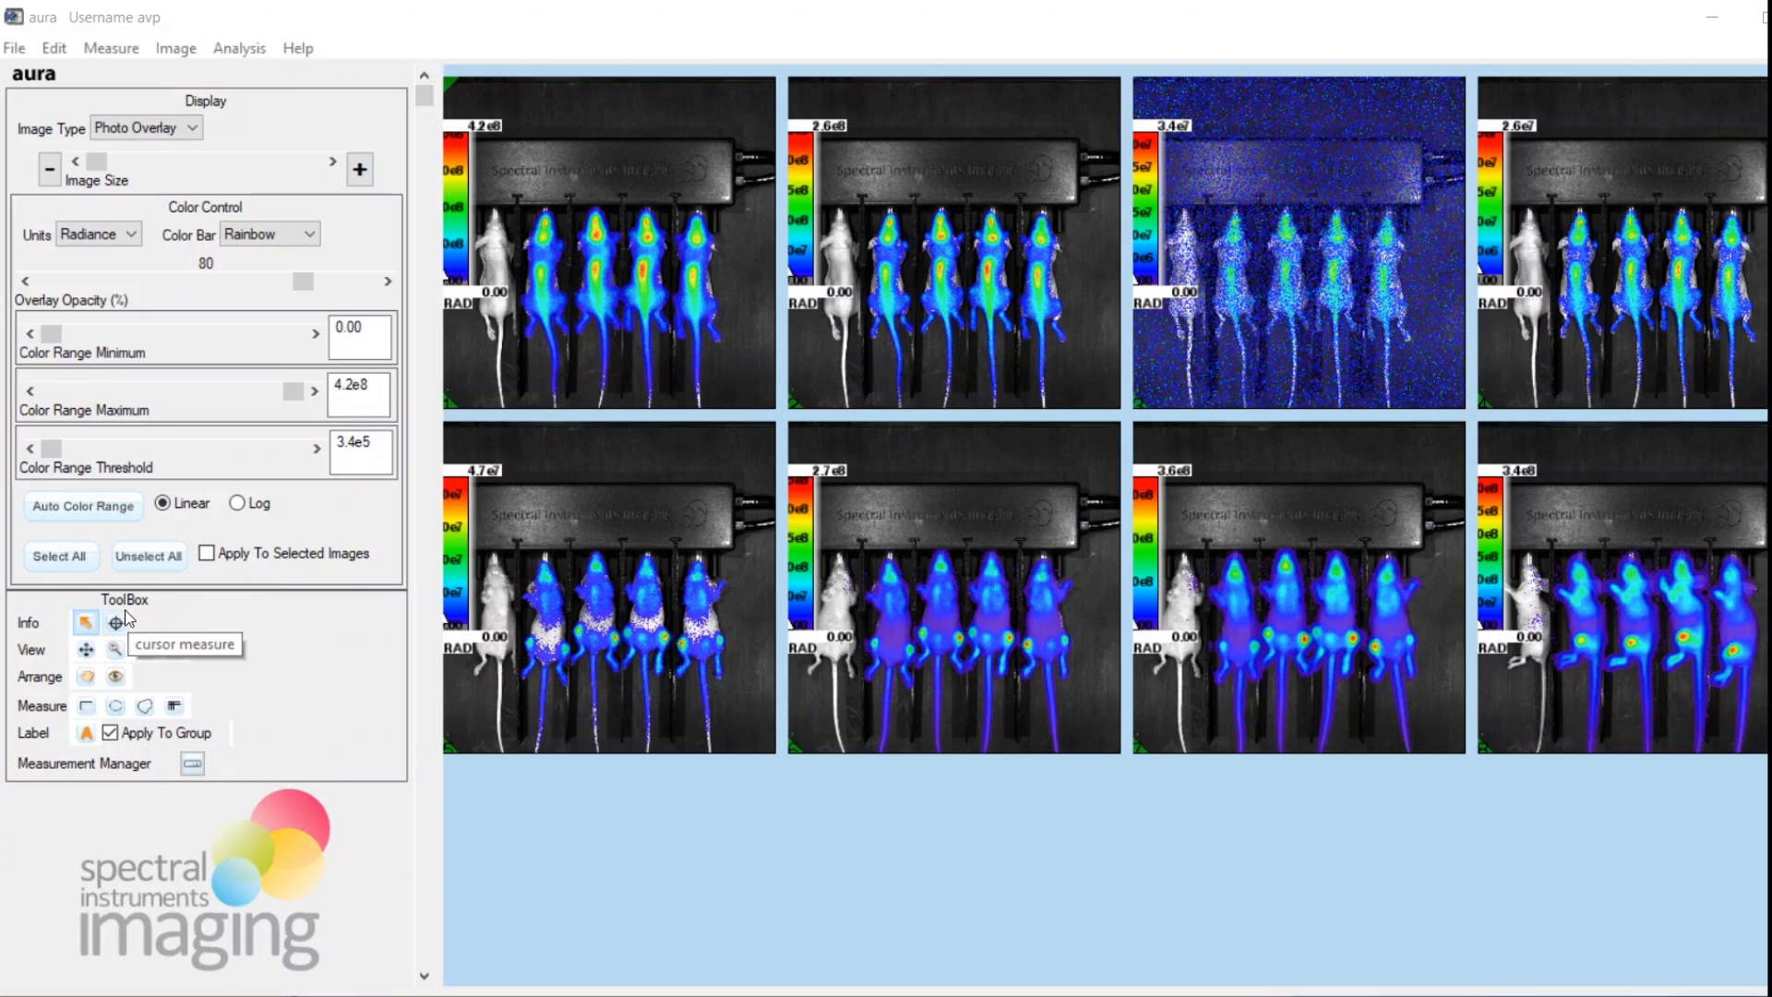
{"action": "left_click", "coordinate": [87, 707]}
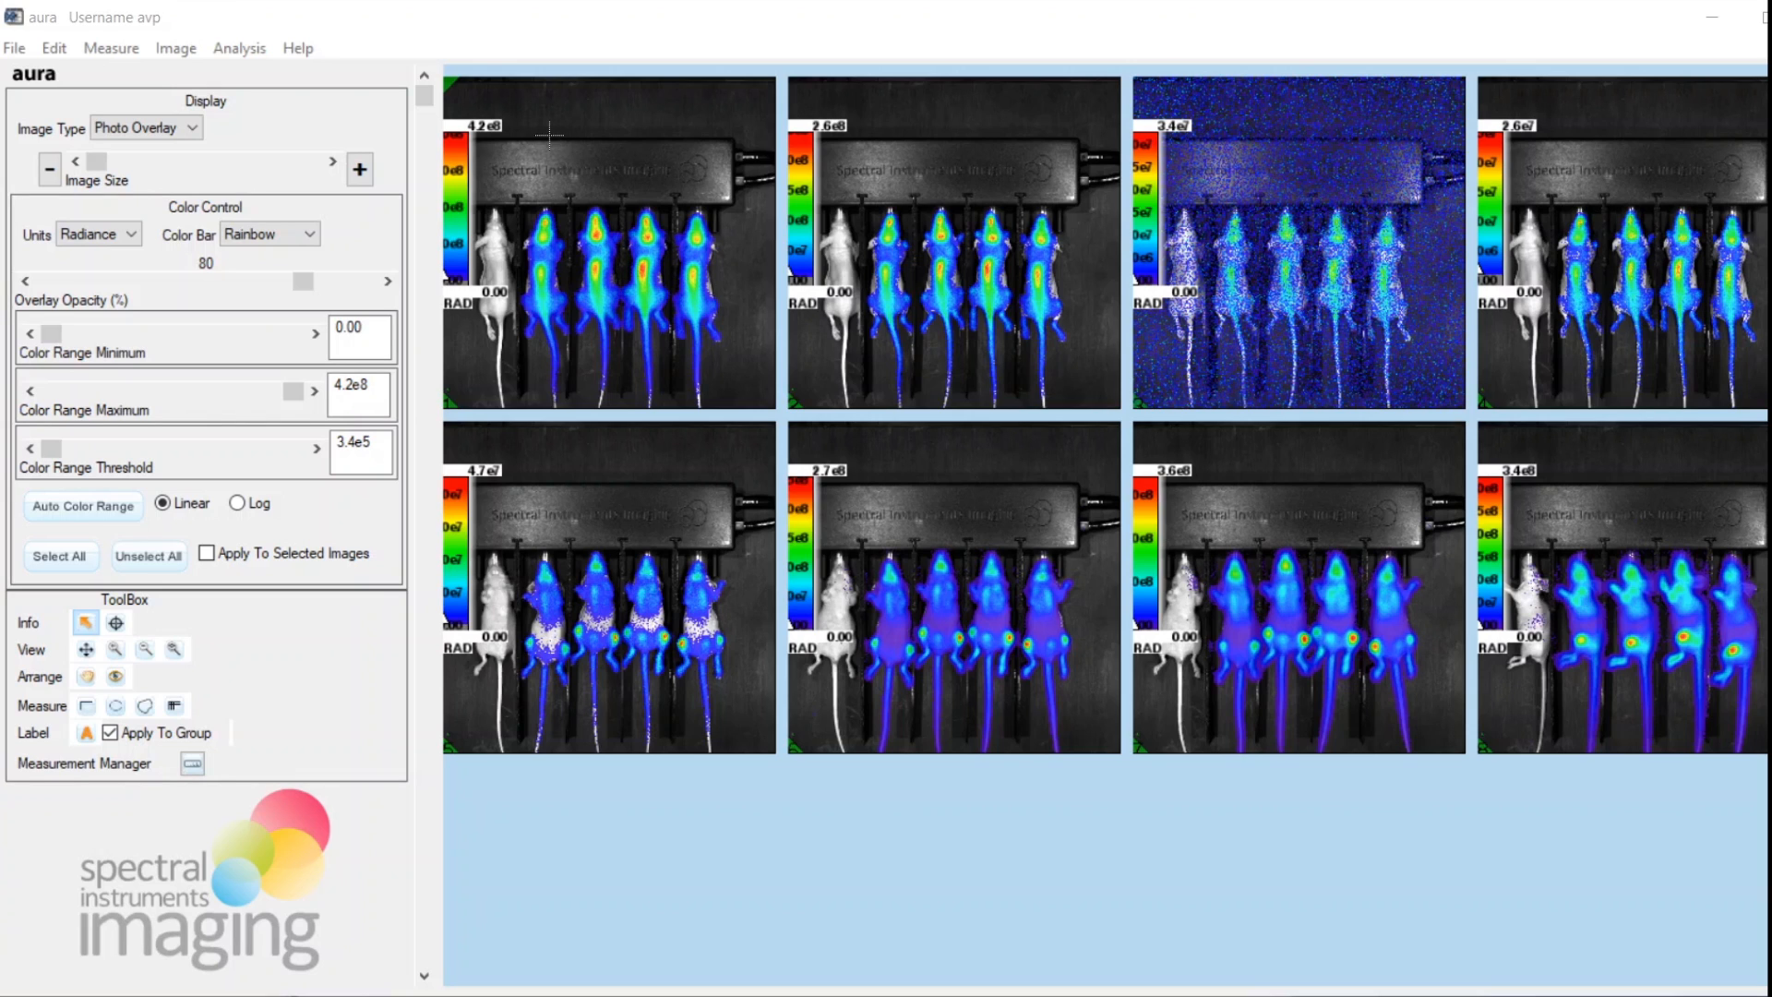
Reopen the Image Manager and load only the 5 Mouse Manifold dorsal images in rows 1 to 3.
{"action": "left_click", "coordinate": [14, 48]}
{"action": "left_click", "coordinate": [55, 69]}
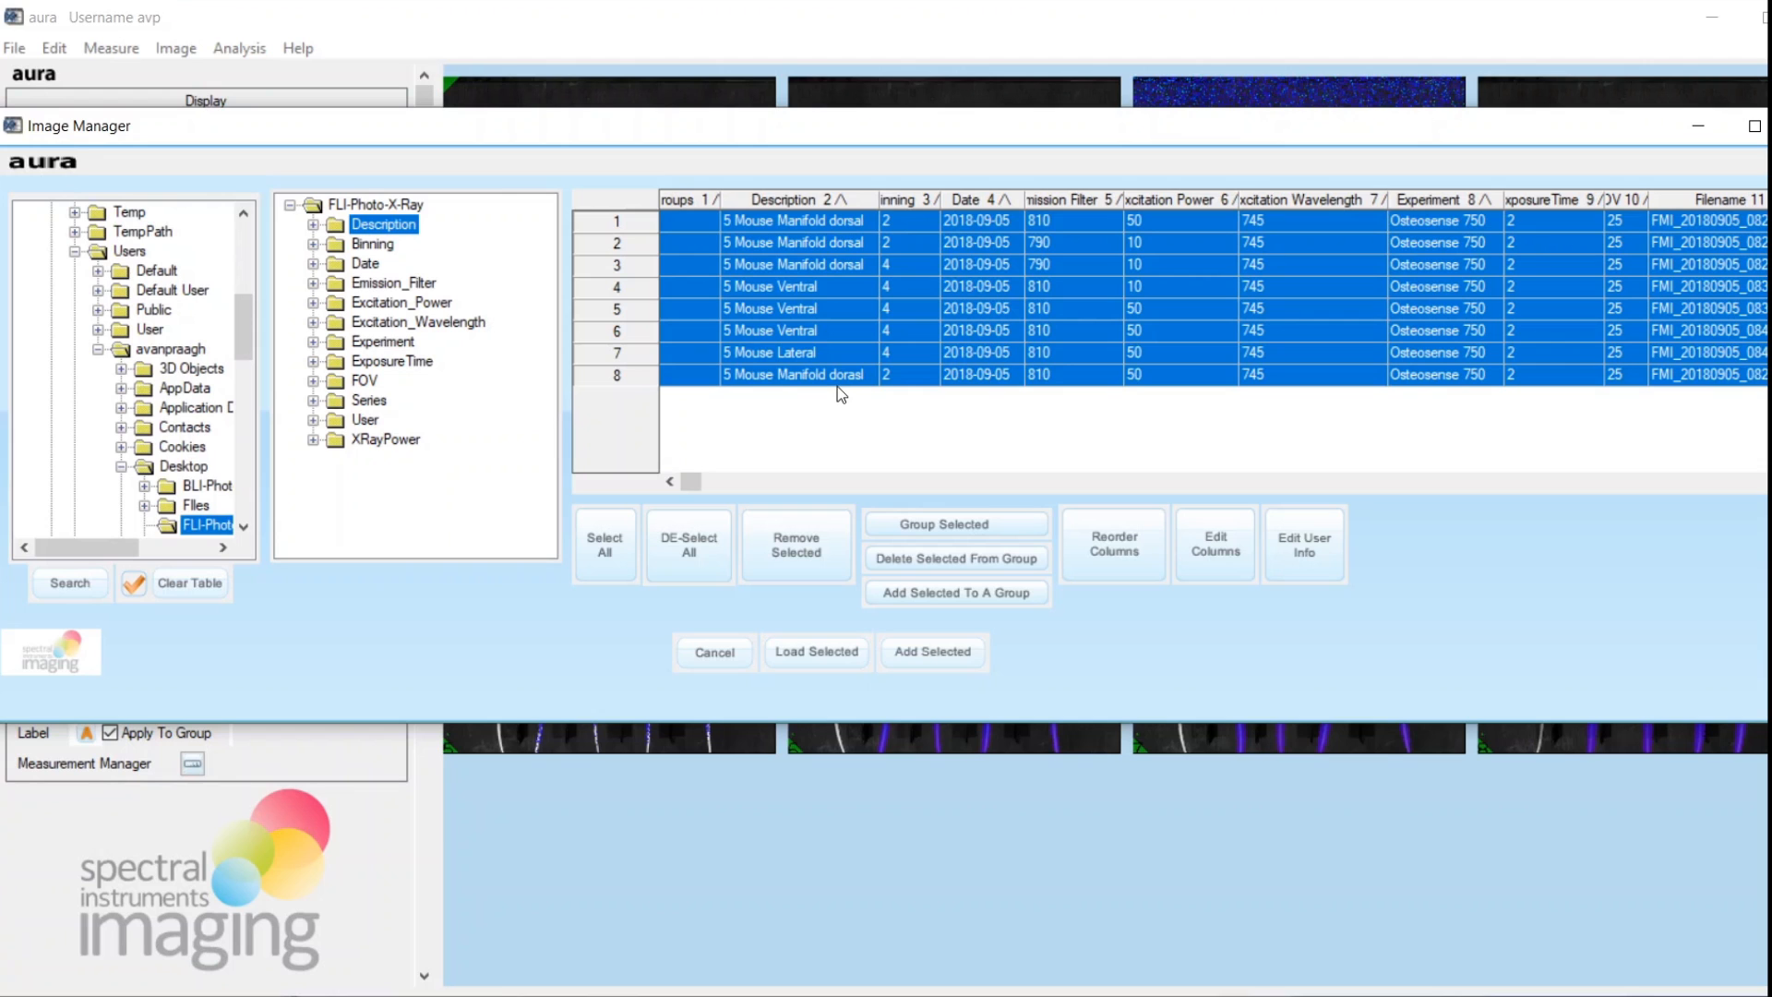
{"action": "left_click", "coordinate": [837, 426]}
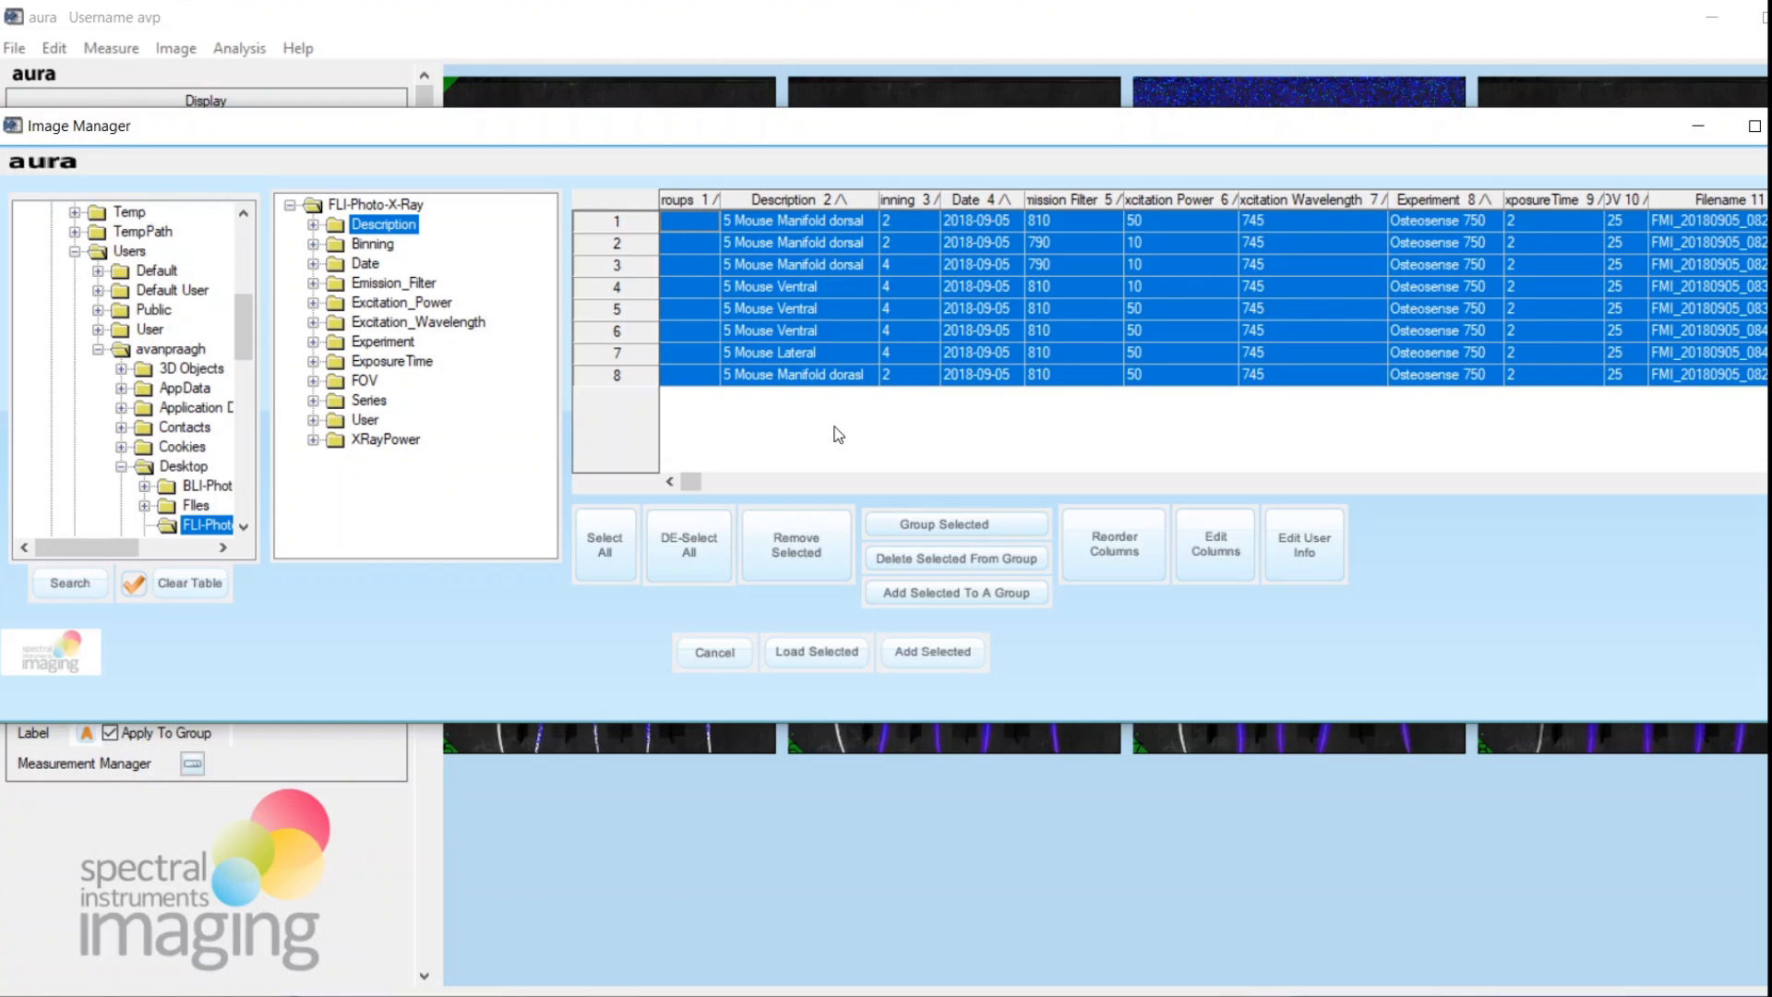
{"action": "left_click", "coordinate": [618, 227]}
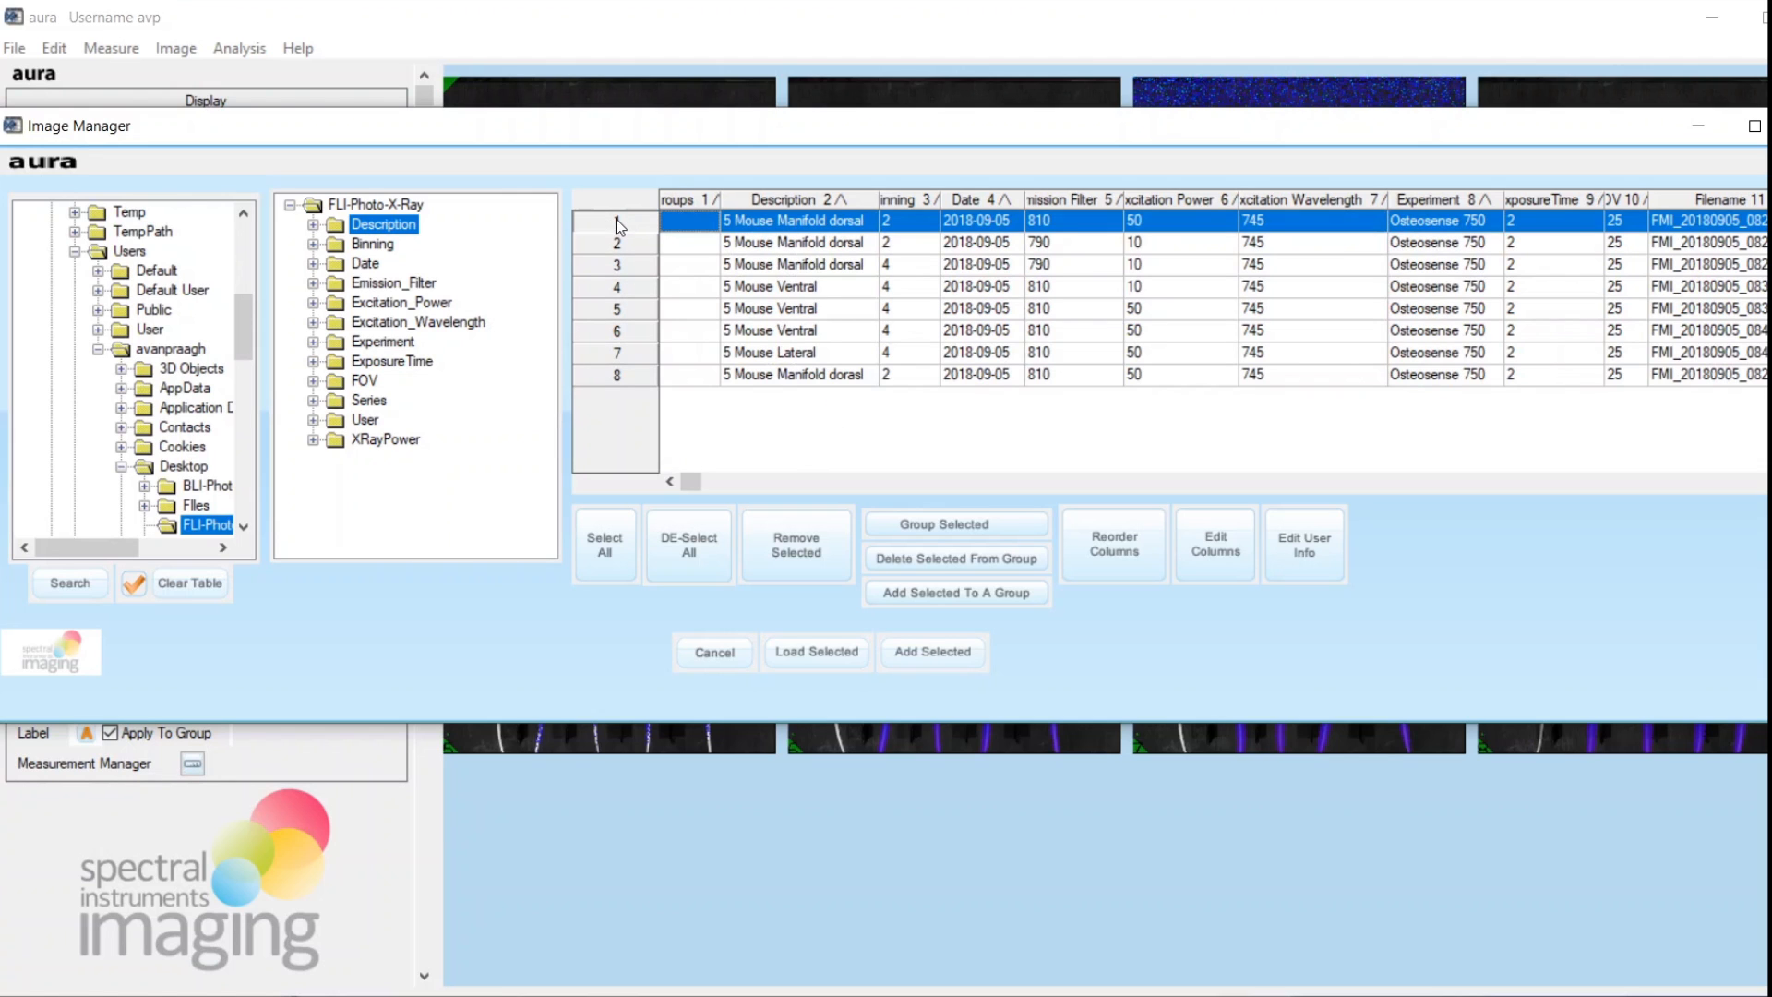
{"action": "left_click", "coordinate": [621, 267], "text": "shift"}
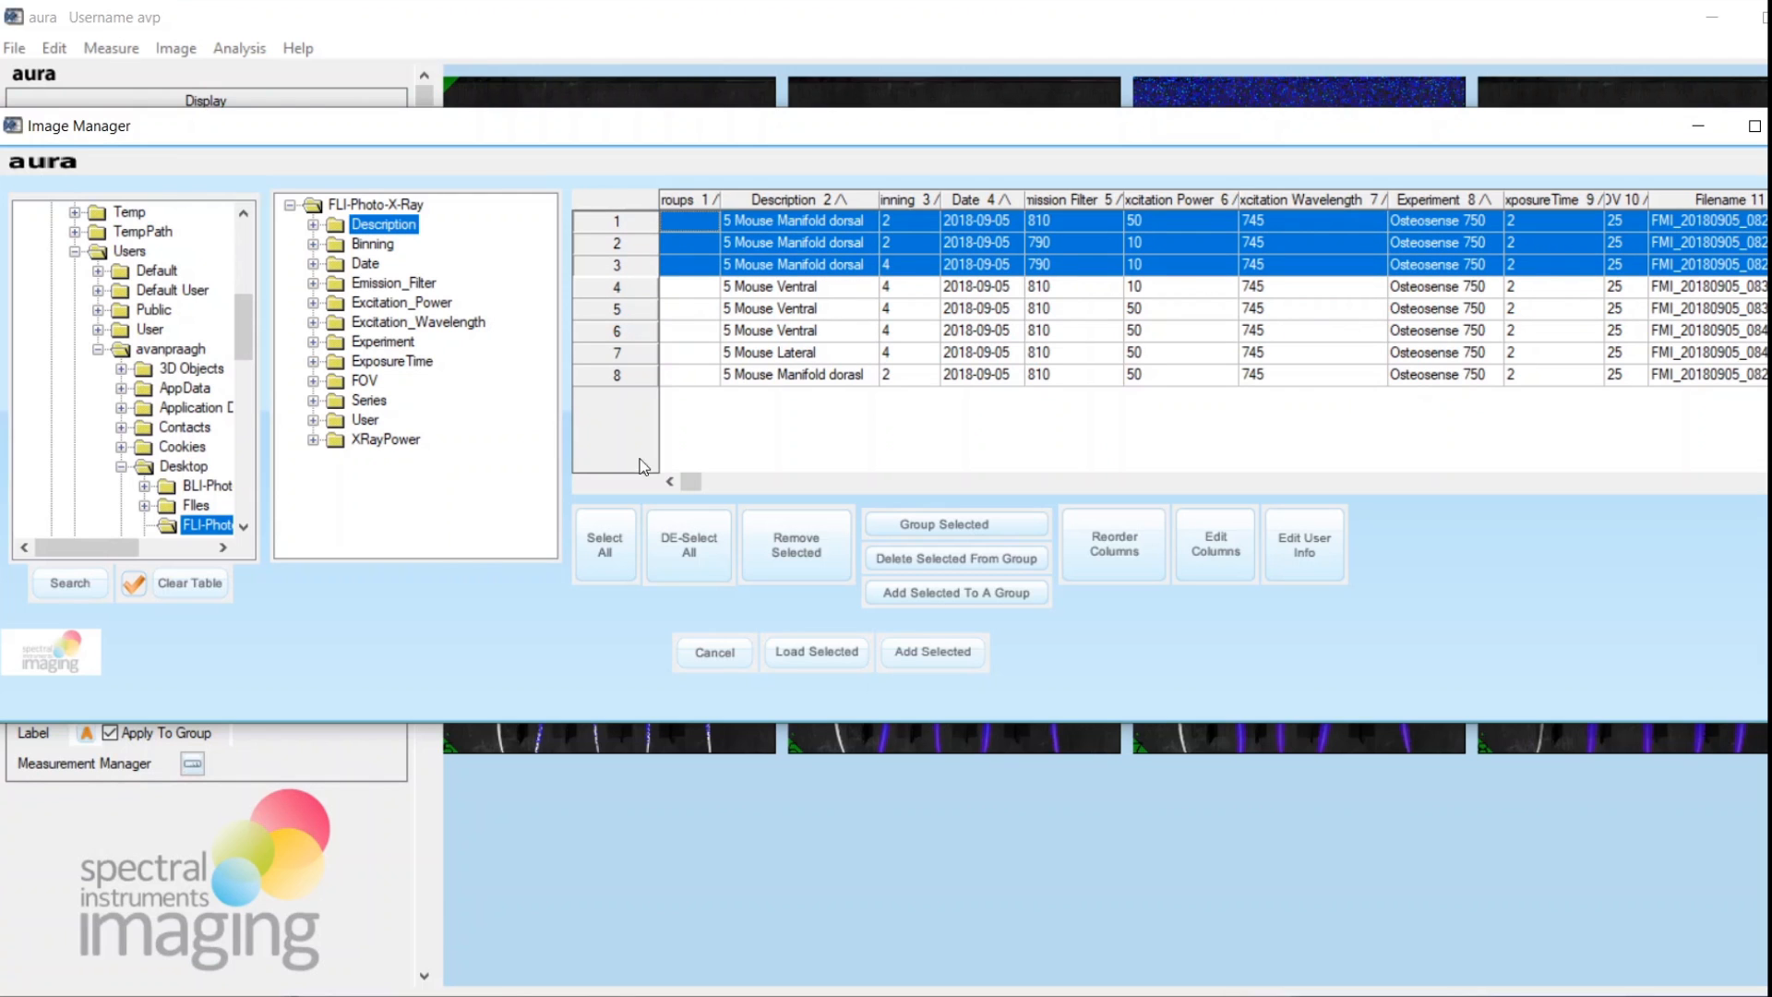
{"action": "left_click", "coordinate": [807, 652]}
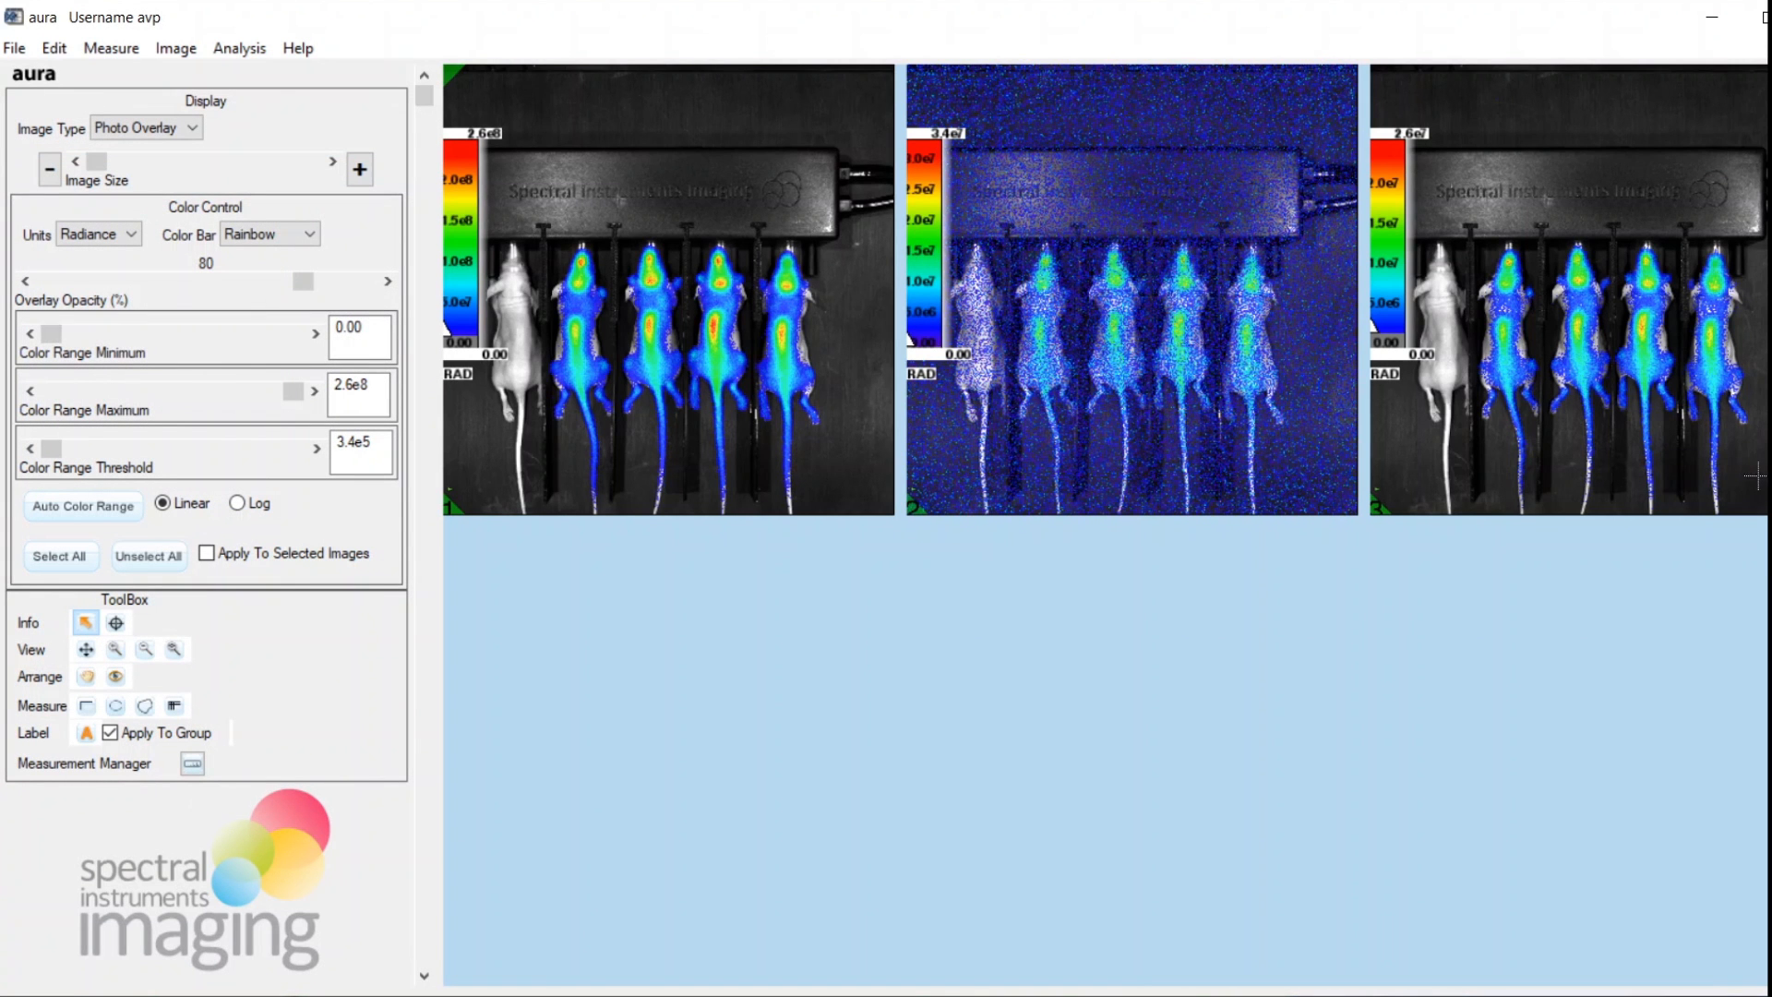
Reopen the Image Manager and add the 5 Mouse Manifold dorasl image in row 8 to the loaded images.
{"action": "left_click", "coordinate": [14, 48]}
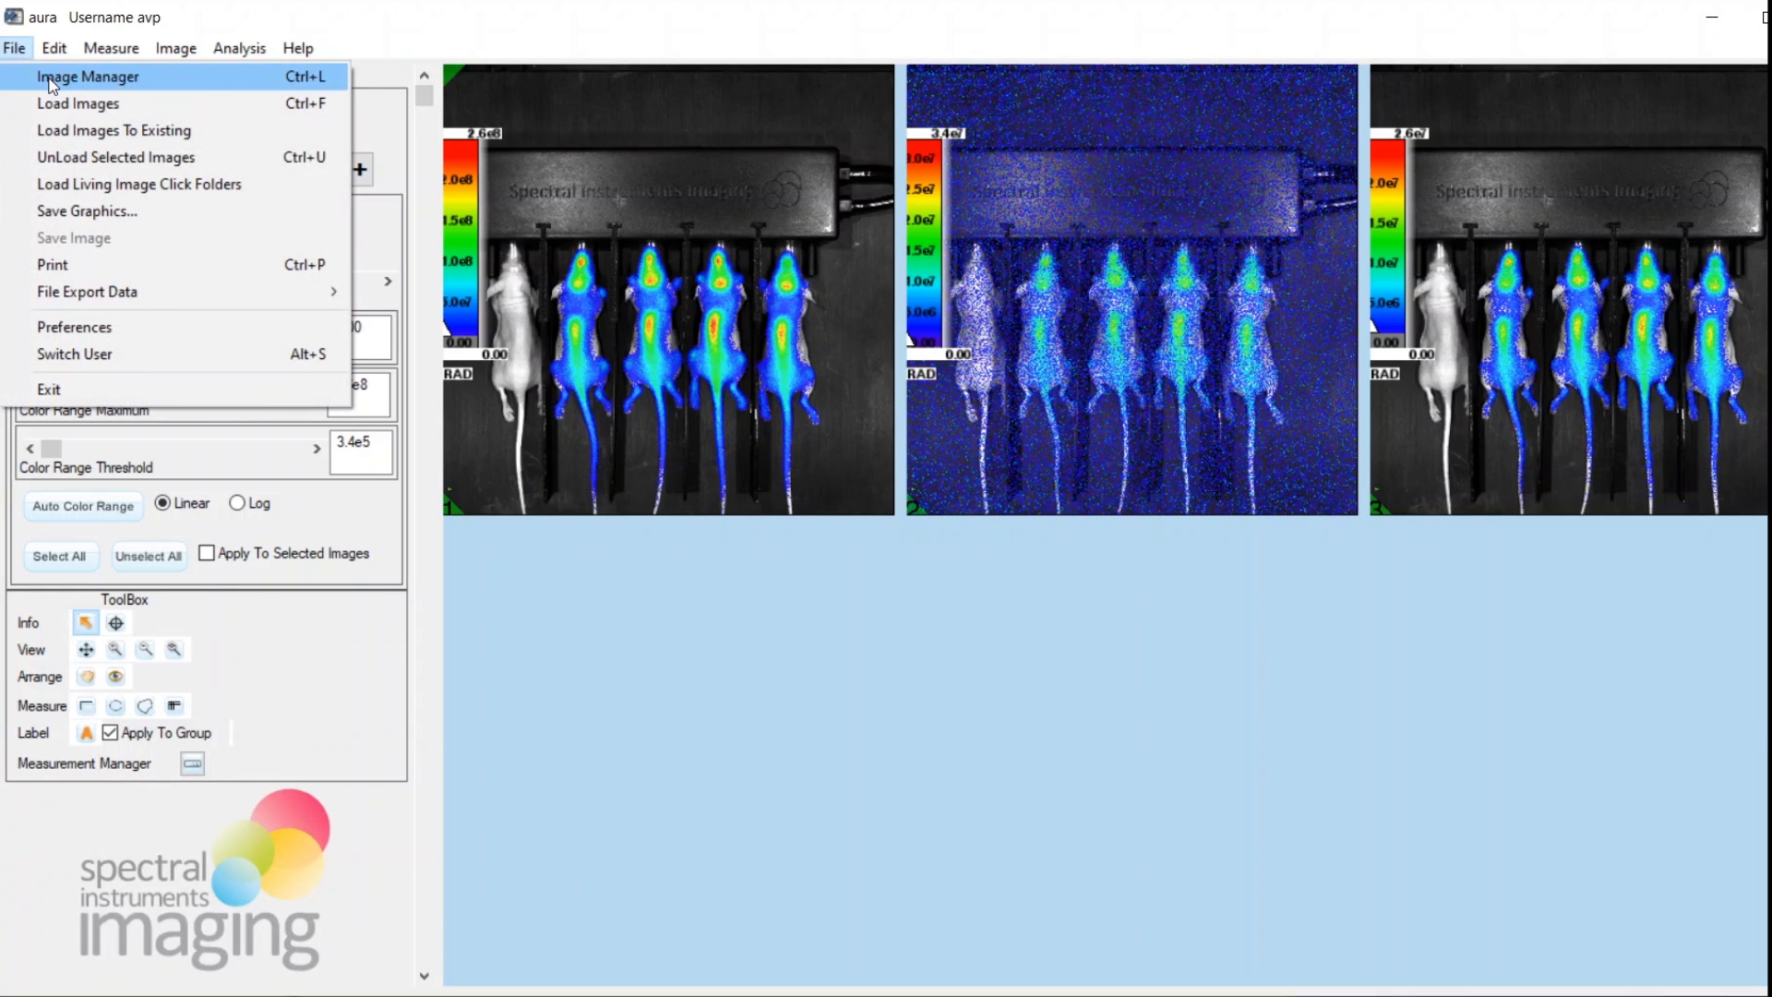
{"action": "left_click", "coordinate": [52, 80]}
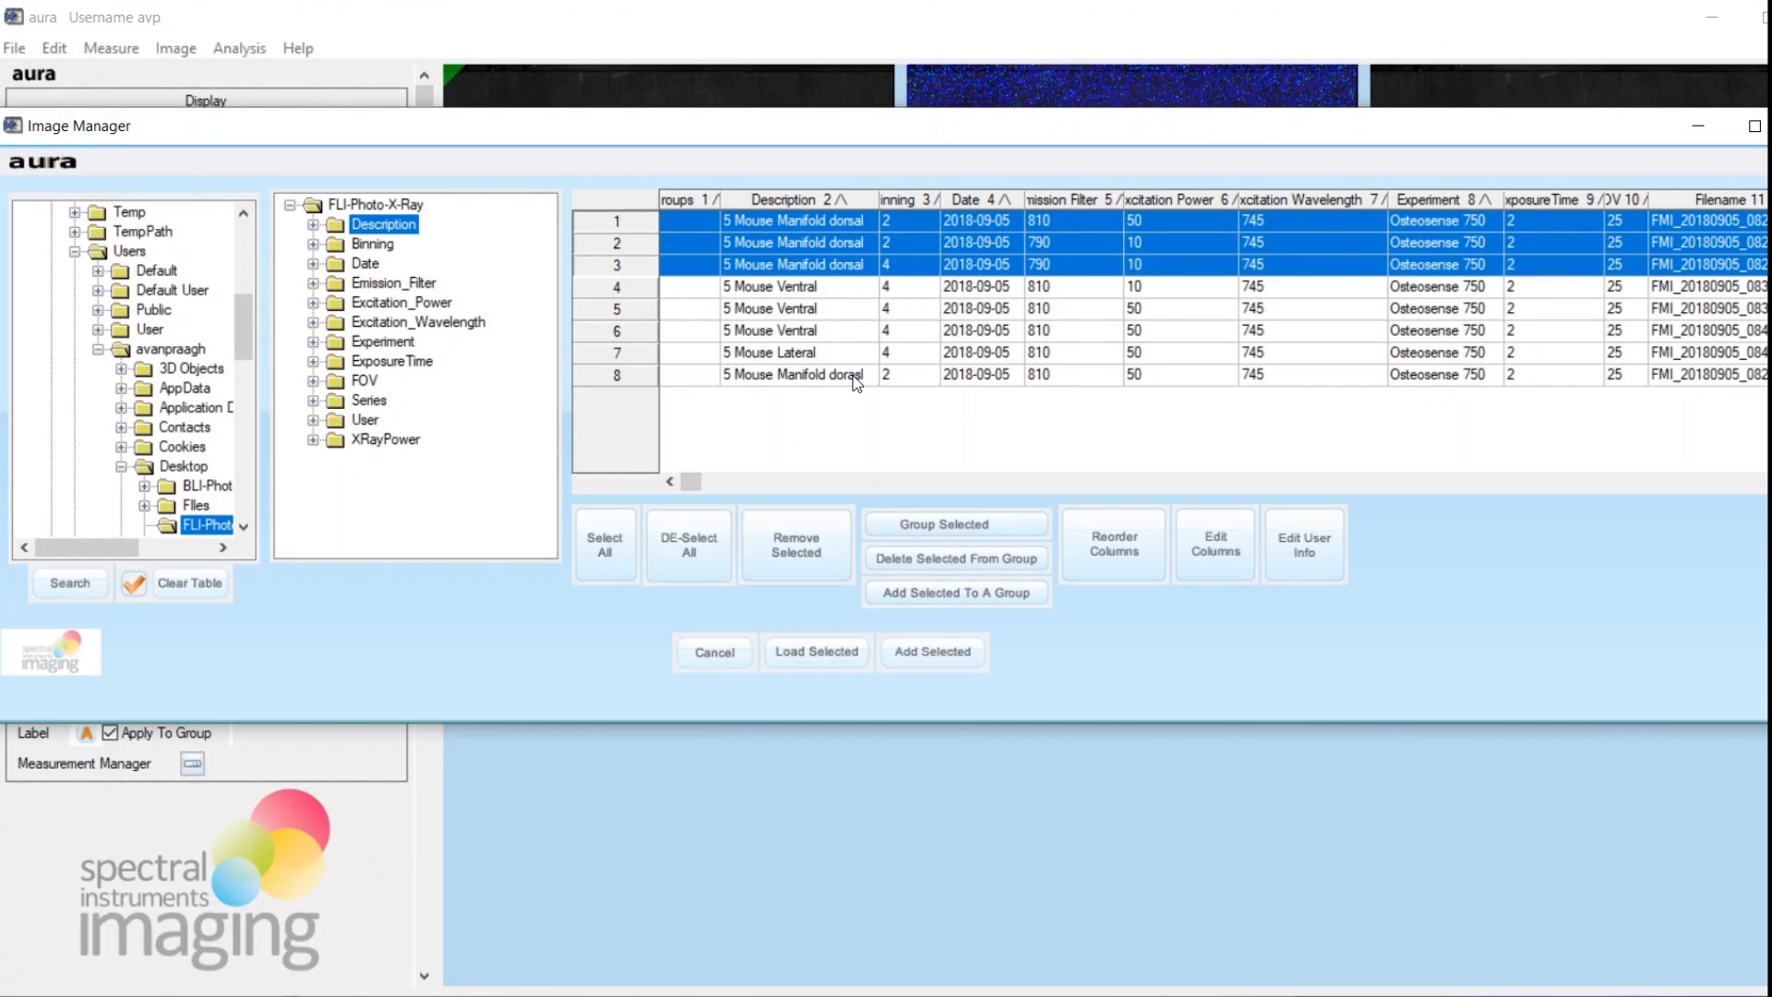
{"action": "left_click", "coordinate": [621, 376]}
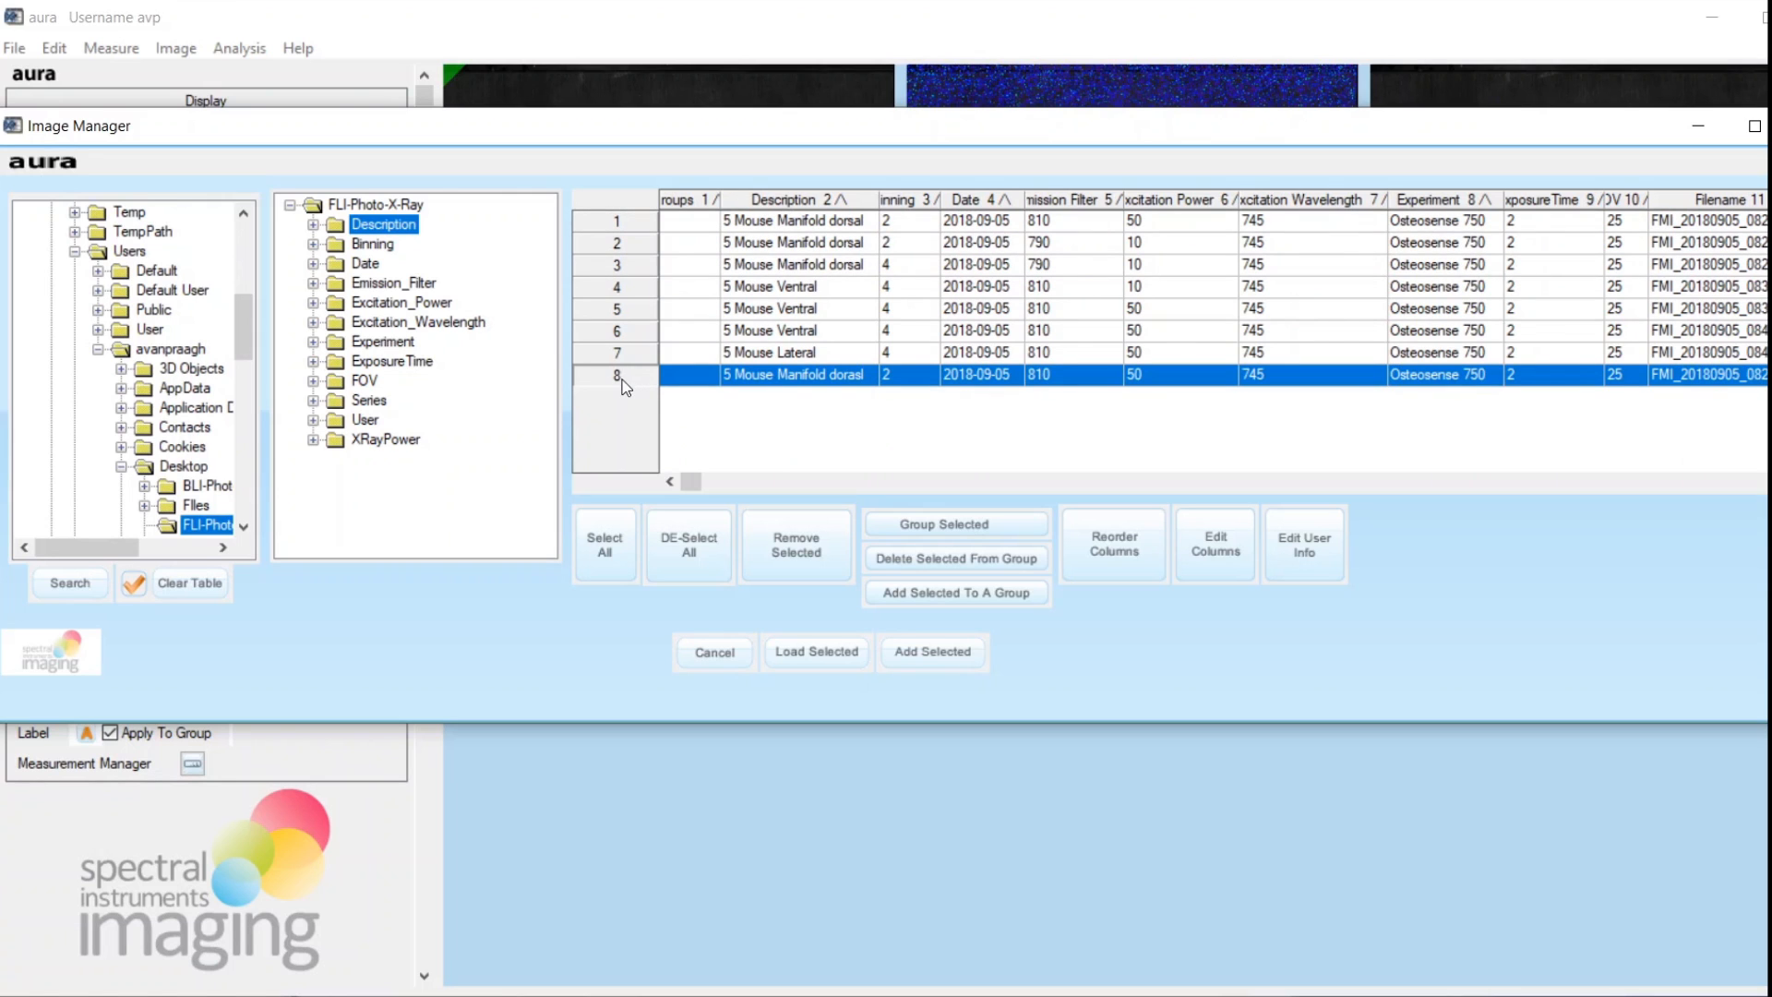
{"action": "left_click", "coordinate": [921, 654]}
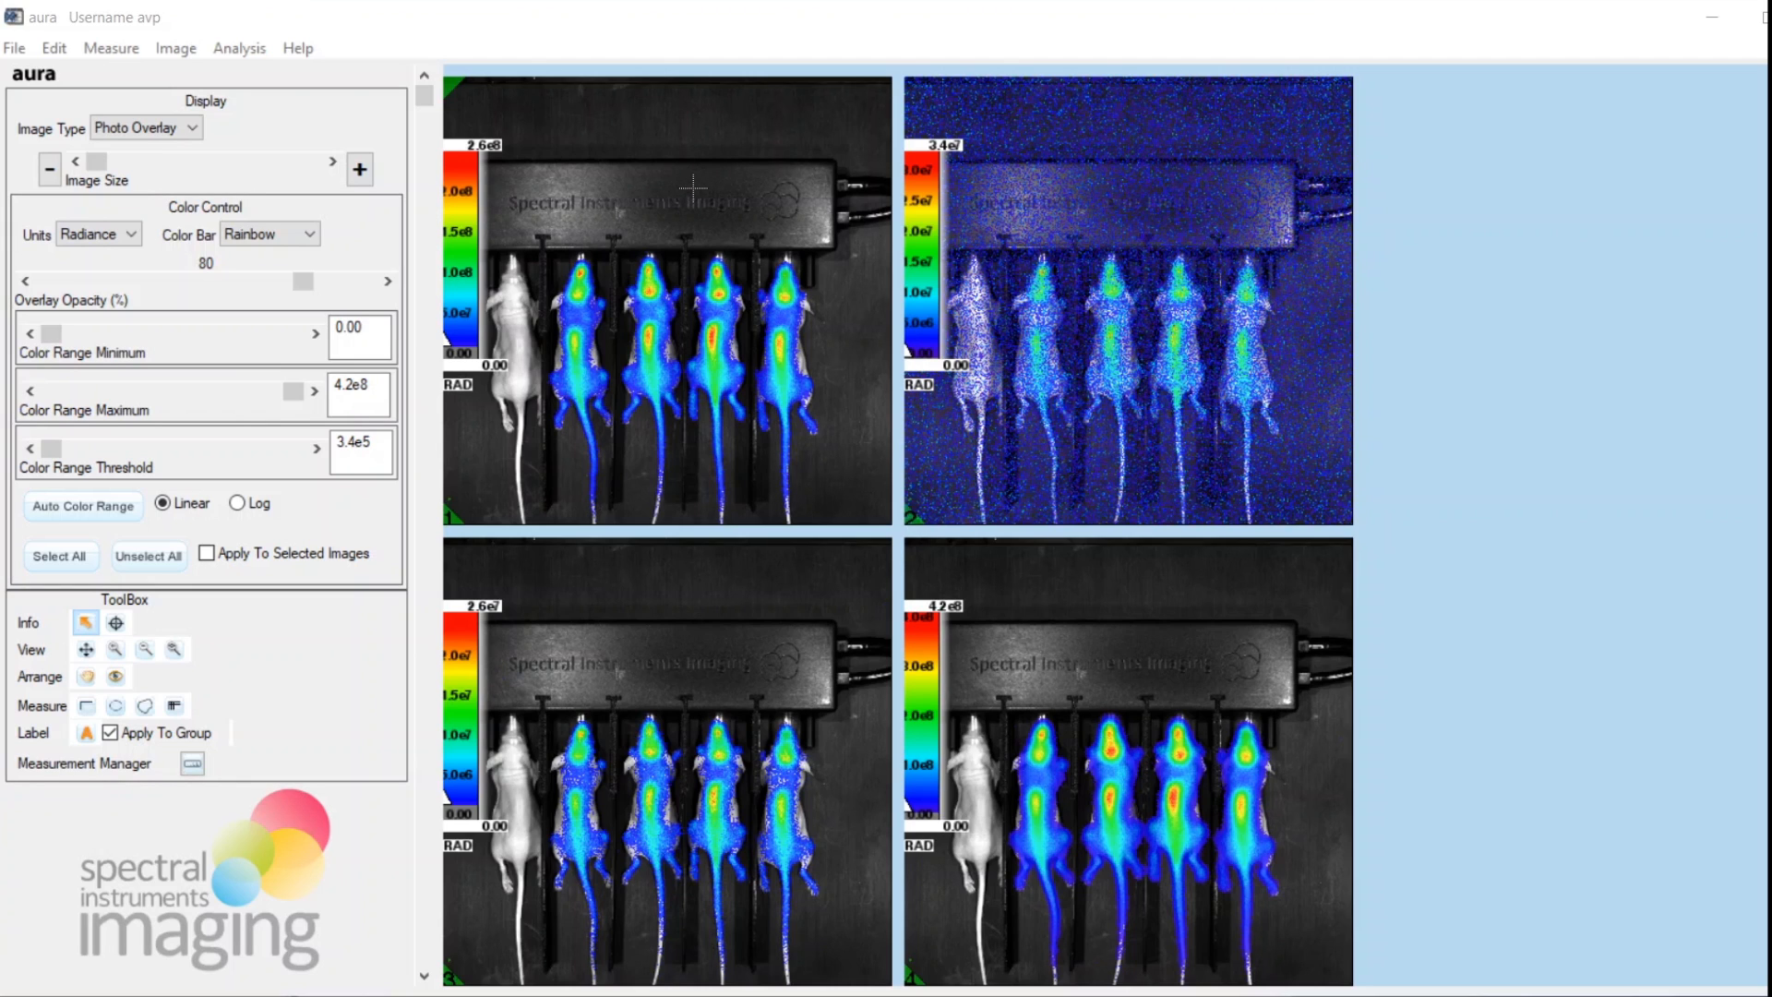
Enlarge the first image and move its color bar to the upper-right part of the image, beside the mice.
{"action": "double_click", "coordinate": [692, 187]}
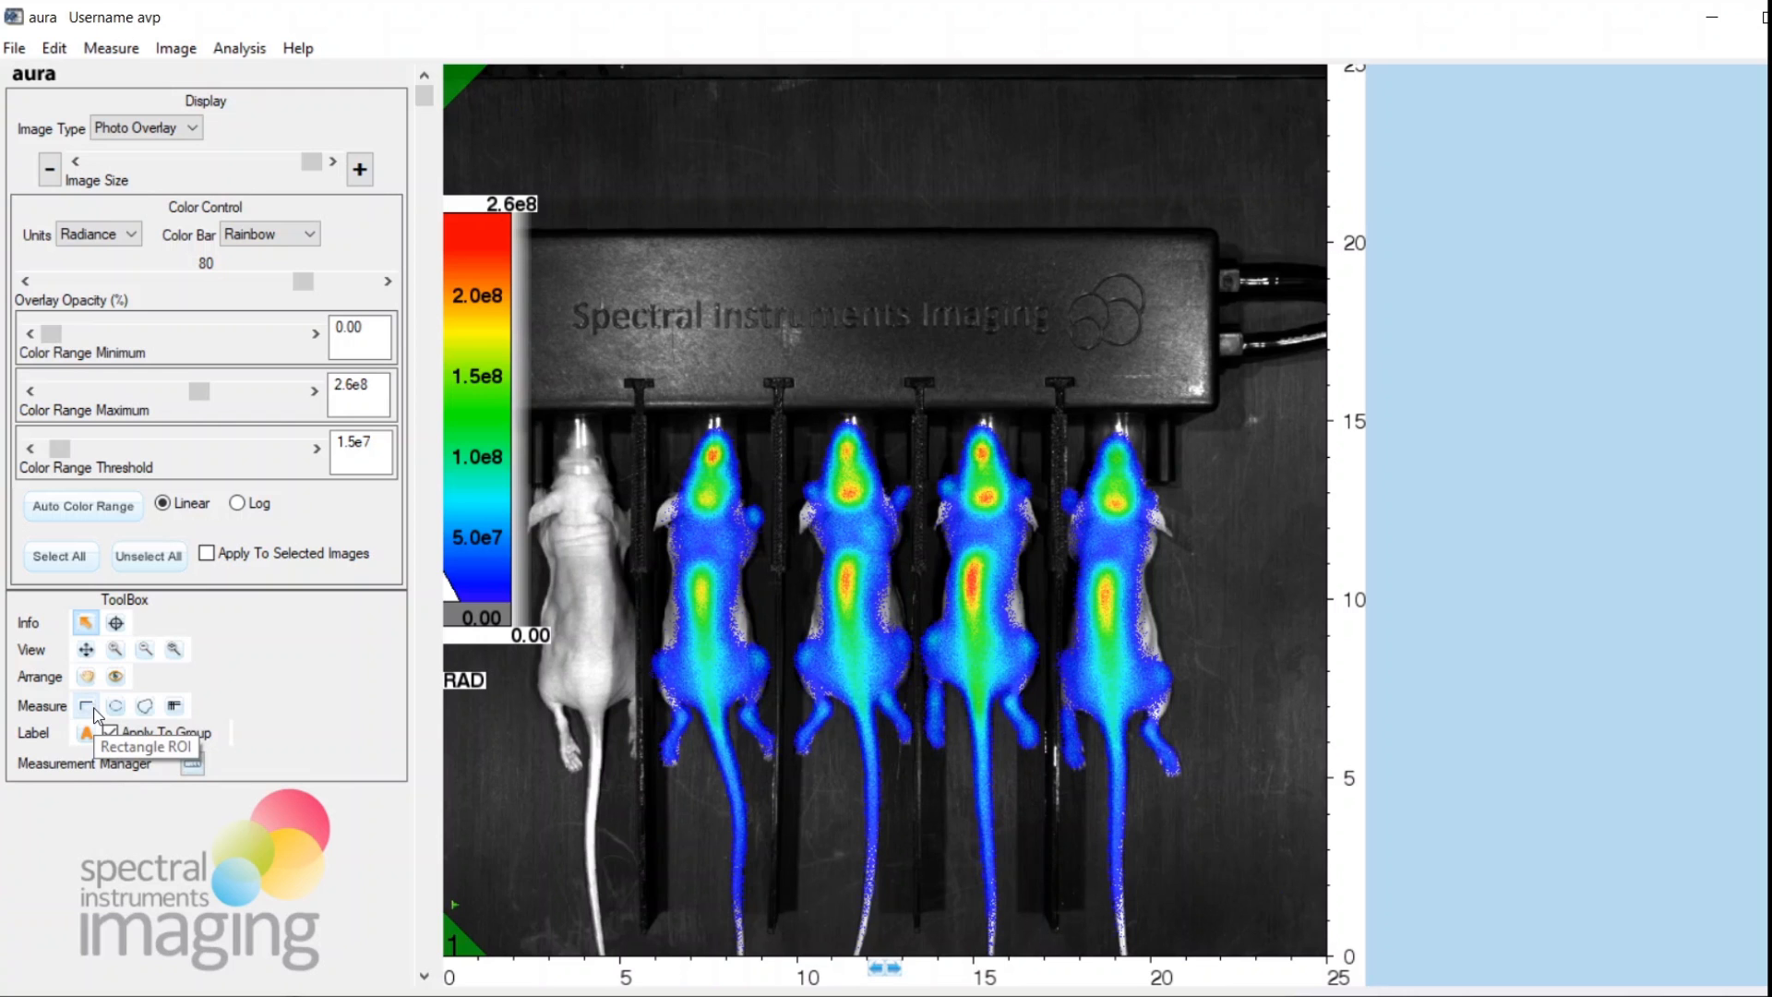
{"action": "left_click_drag", "start_coordinate": [487, 336], "coordinate": [1268, 225]}
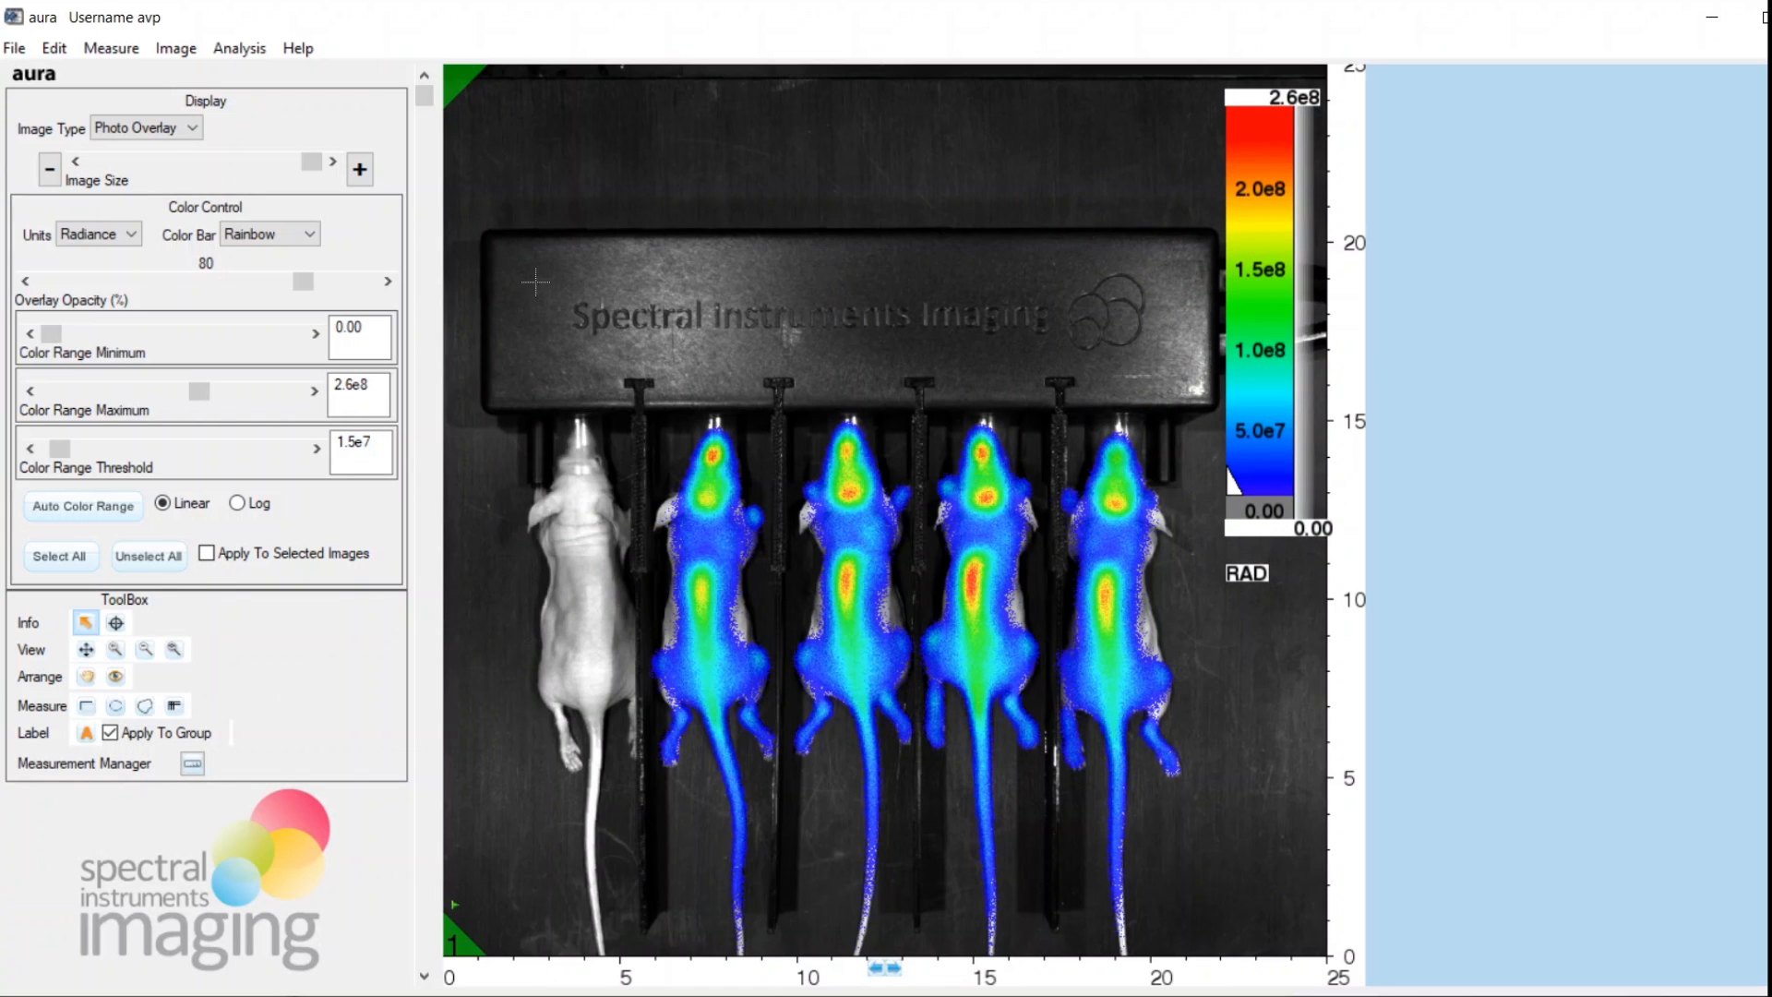
Draw a rectangle ROI around the leftmost mouse from its nose to the upper part of the tail, and open the ROI's options.
{"action": "left_click", "coordinate": [87, 707]}
{"action": "mouse_move", "coordinate": [516, 405]}
{"action": "left_mouse_down"}
{"action": "mouse_move", "coordinate": [546, 582]}
{"action": "mouse_move", "coordinate": [621, 811]}
{"action": "mouse_move", "coordinate": [646, 814]}
{"action": "left_mouse_up"}
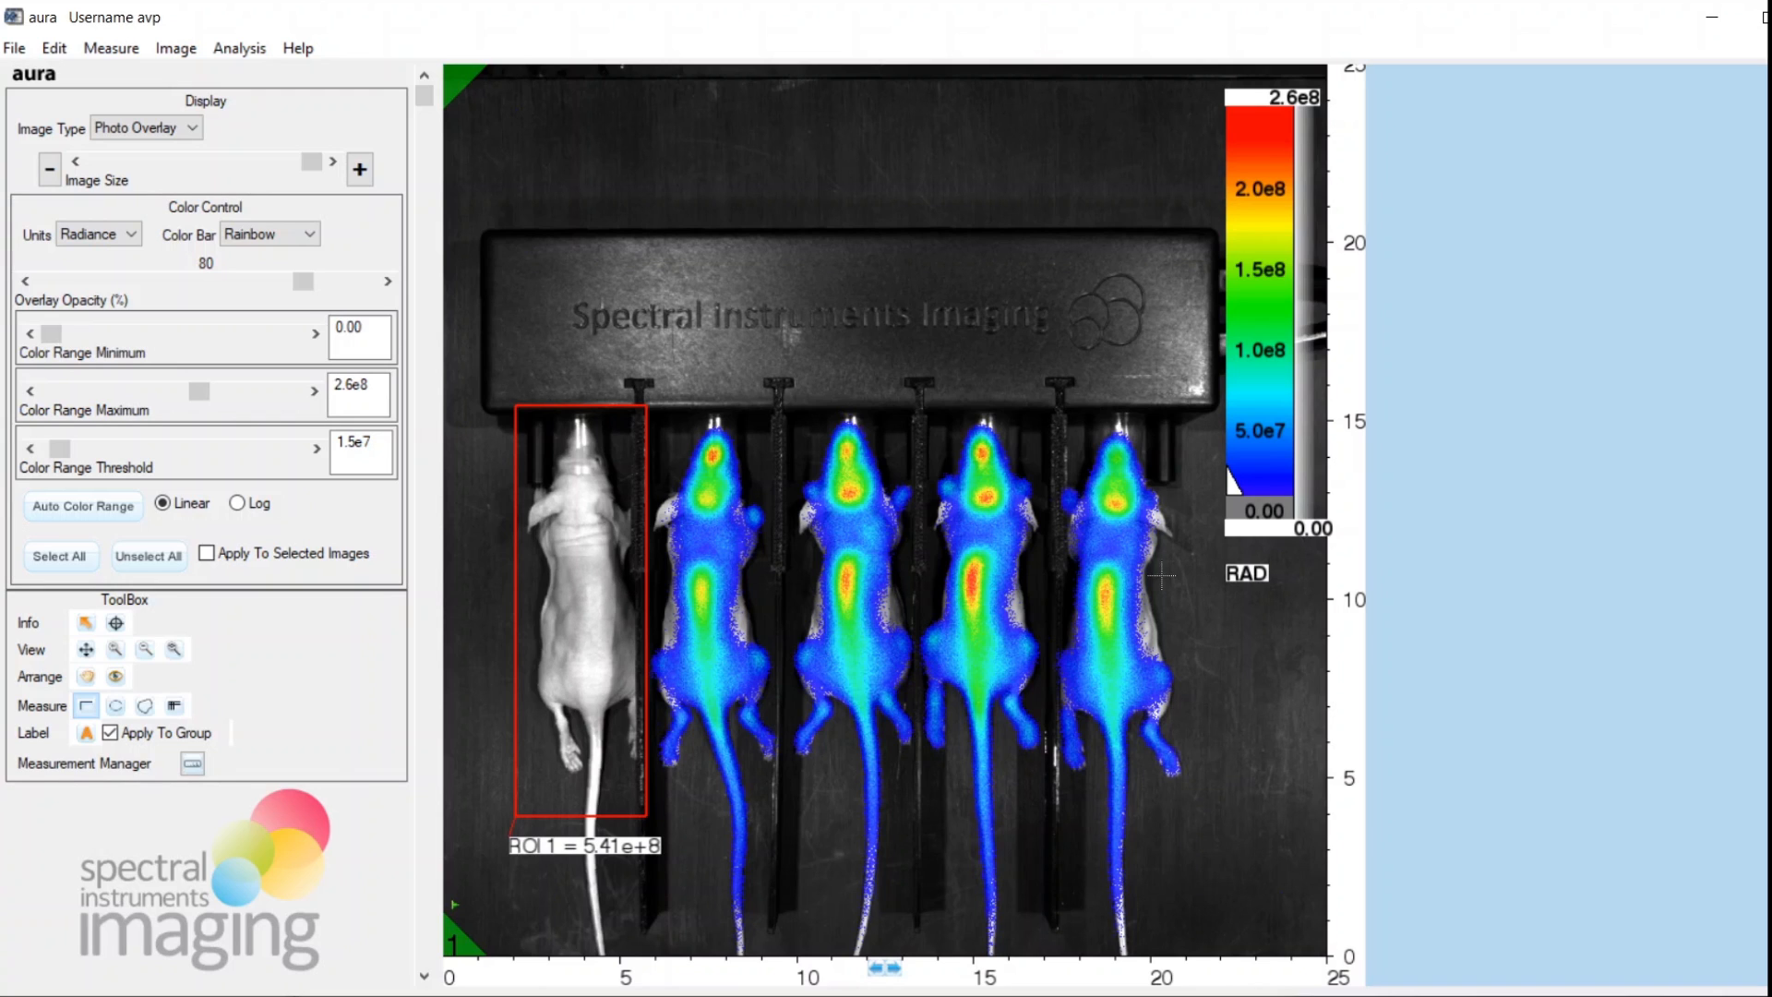
{"action": "left_click", "coordinate": [588, 568]}
{"action": "right_click", "coordinate": [588, 568]}
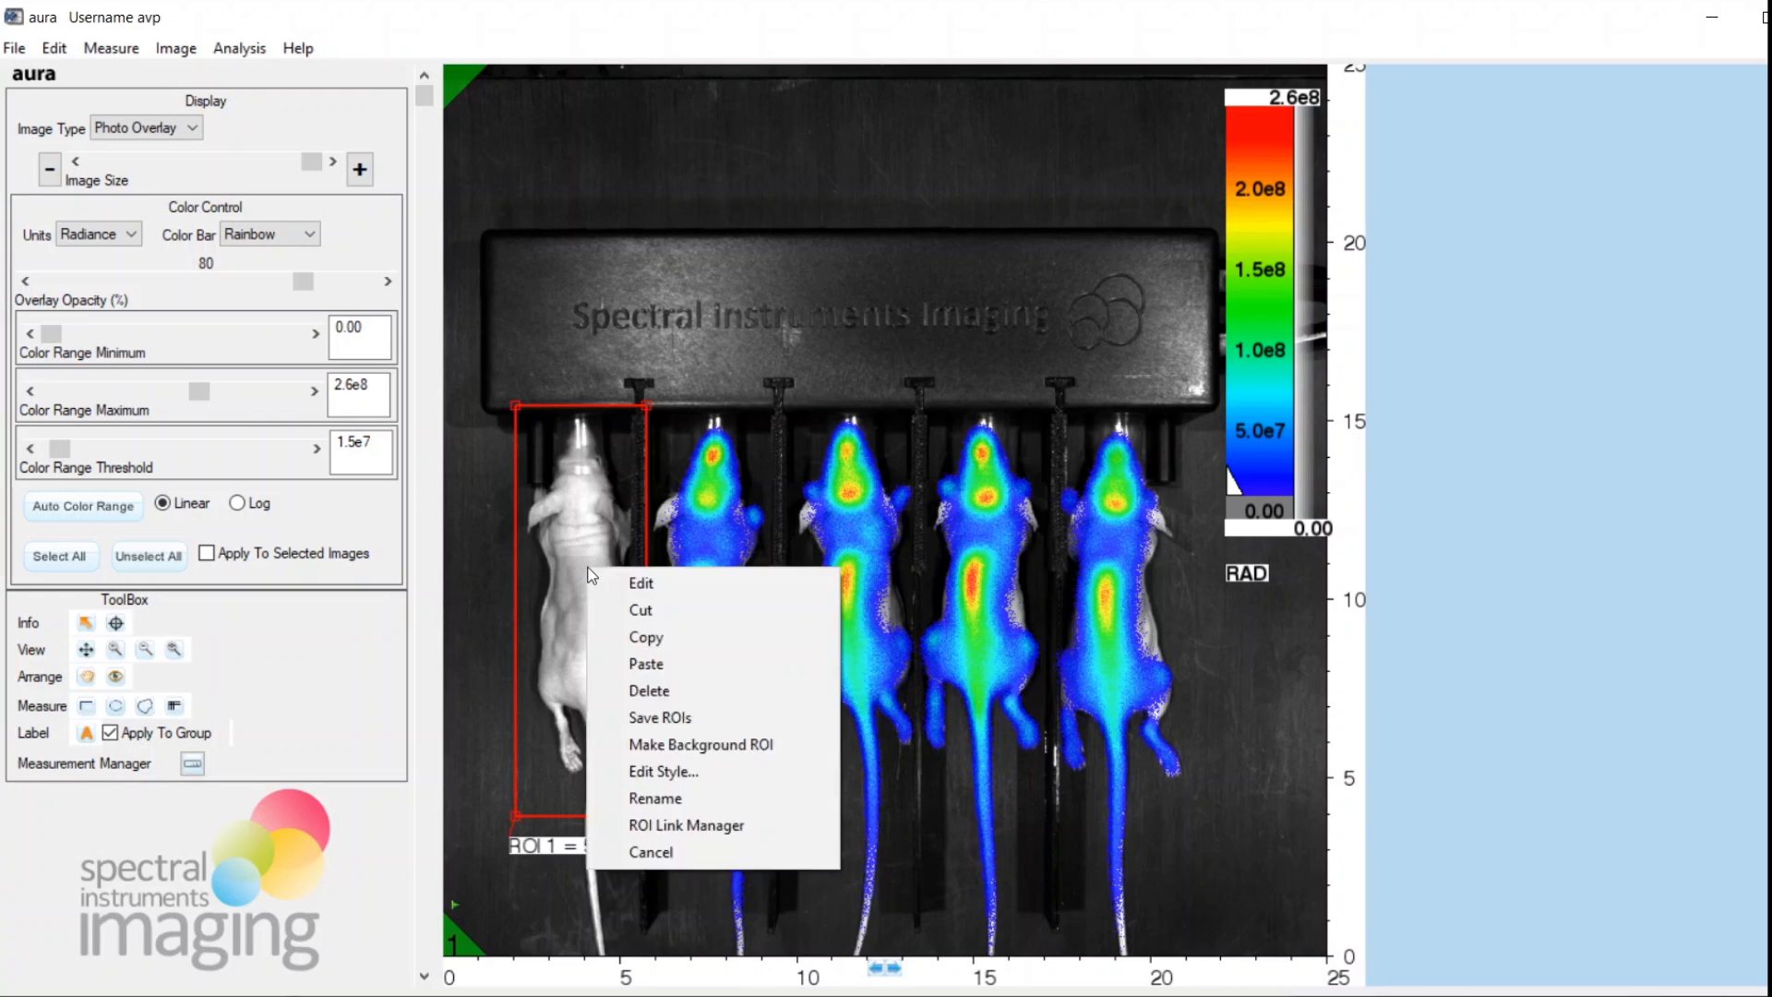